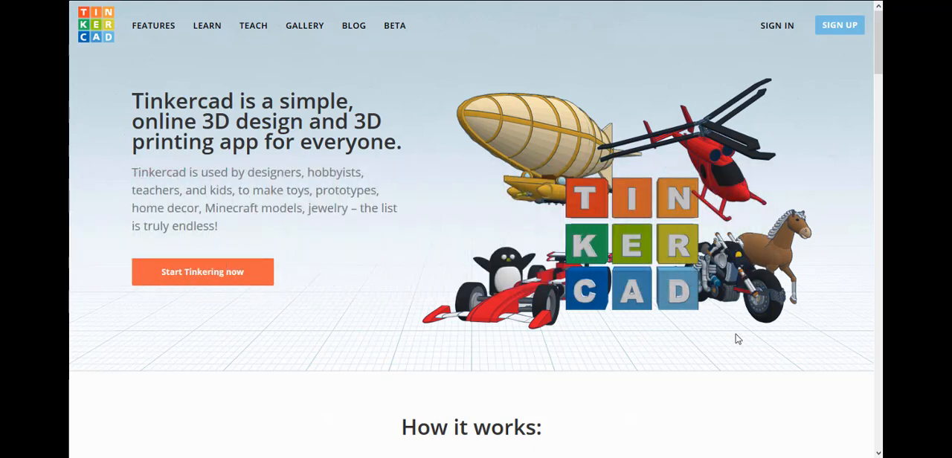
Sign up for a Tinkercad account and complete the account creation without subscribing to email communications.
click(840, 27)
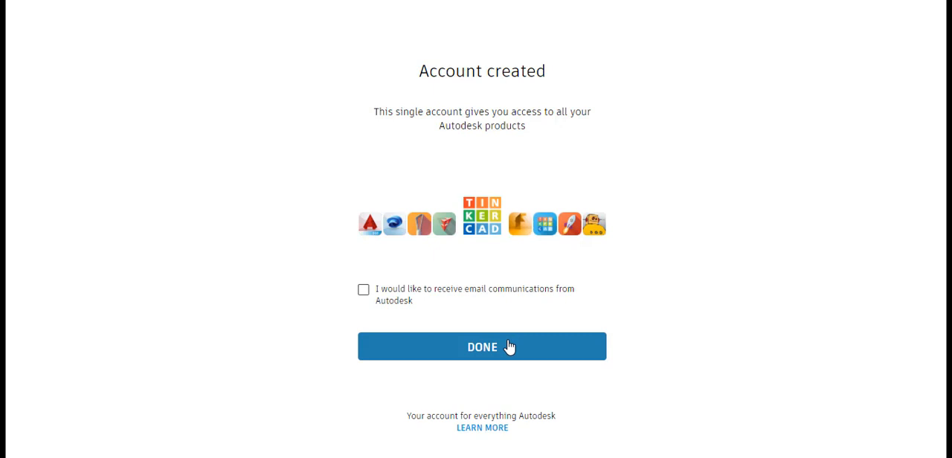
click(509, 347)
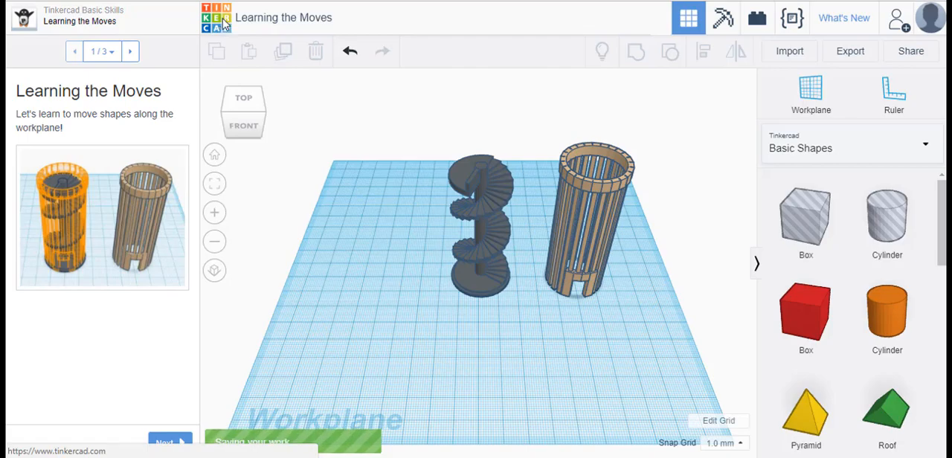
Leave the introductory lesson and create a new circuit from the dashboard's Circuits collection.
click(225, 22)
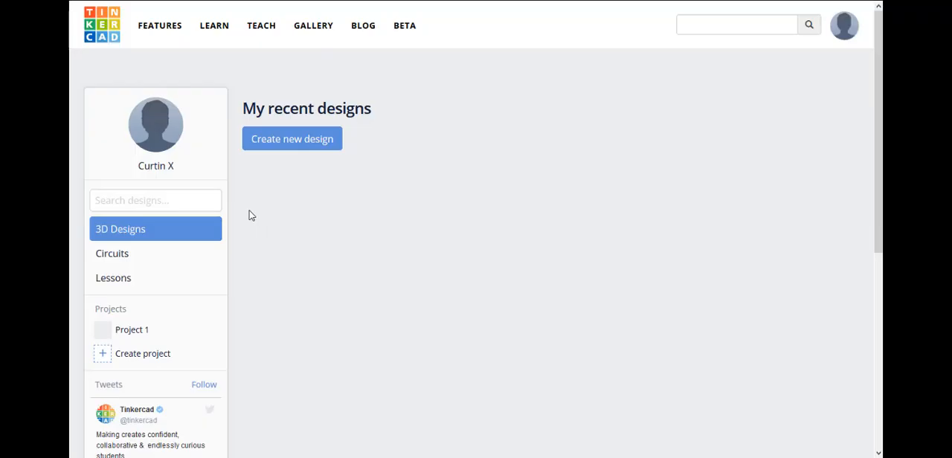
click(123, 261)
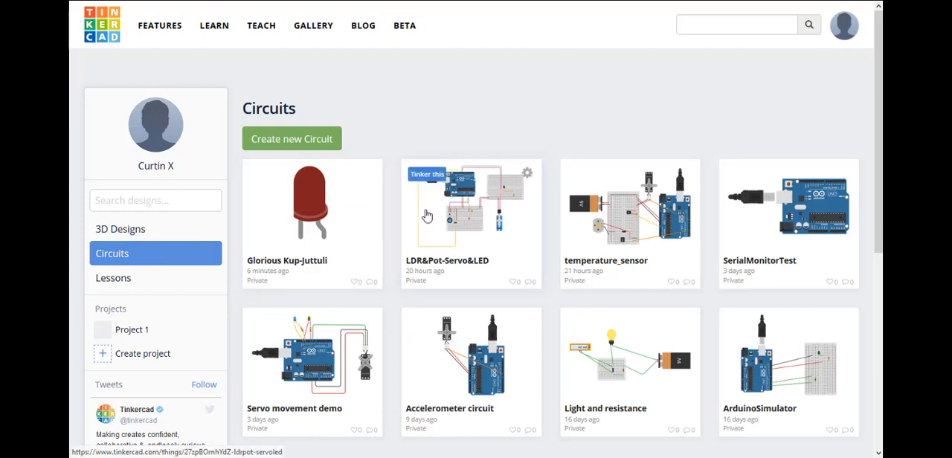
click(298, 141)
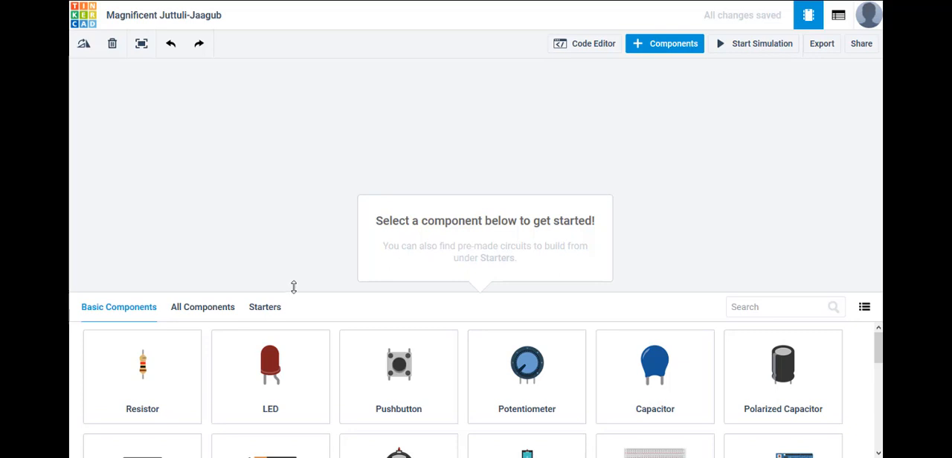
Resize the component library to show more parts and place a resistor and an LED on the empty workplane.
drag(295, 292, 316, 56)
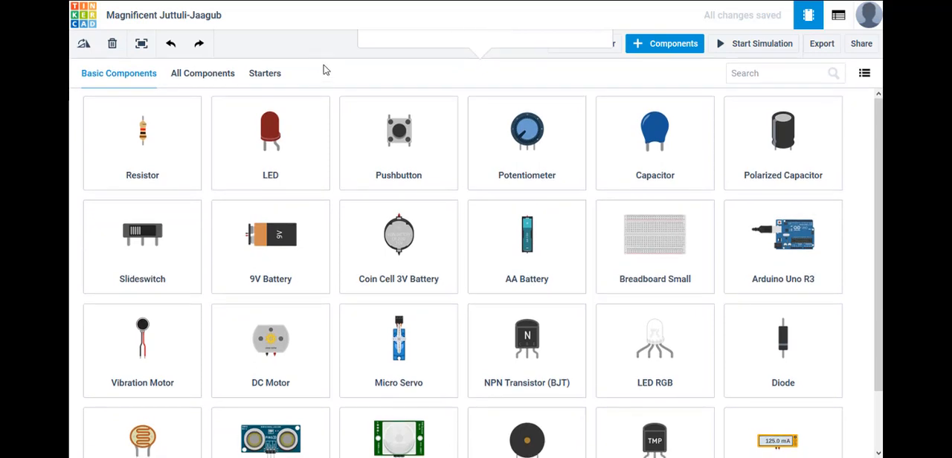
drag(324, 63, 328, 355)
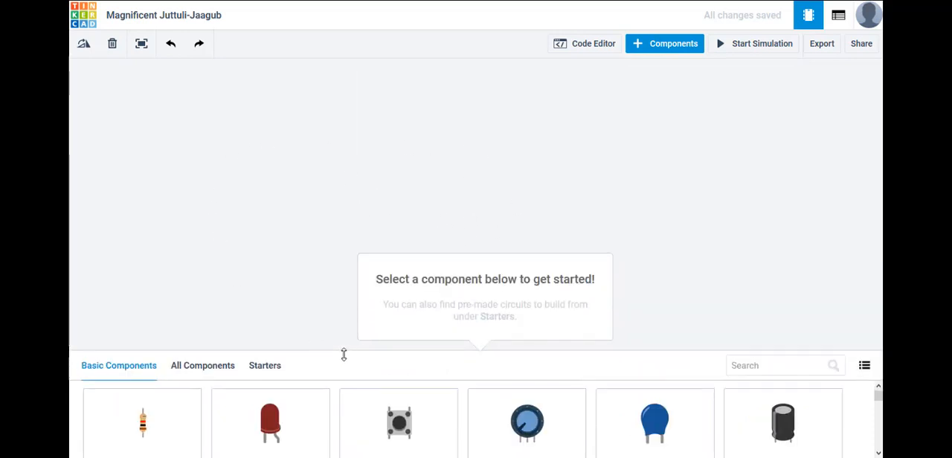
drag(344, 354, 333, 214)
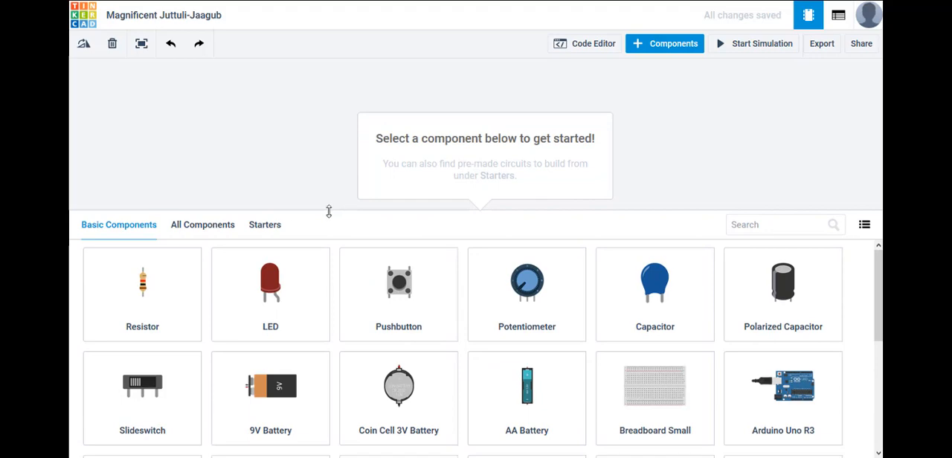
drag(162, 279, 244, 172)
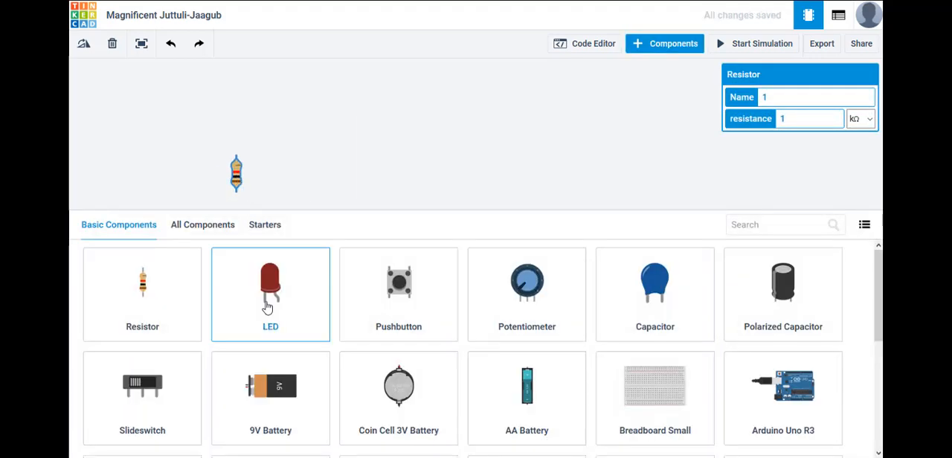
drag(267, 307, 325, 187)
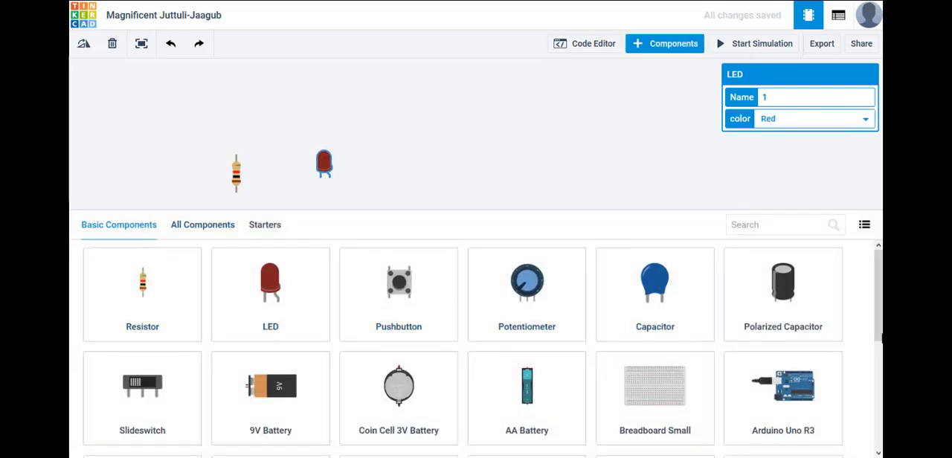
Browse the basic and full component libraries, search them for "sensor" and "button", and clear the search.
scroll(476, 349, down, 3)
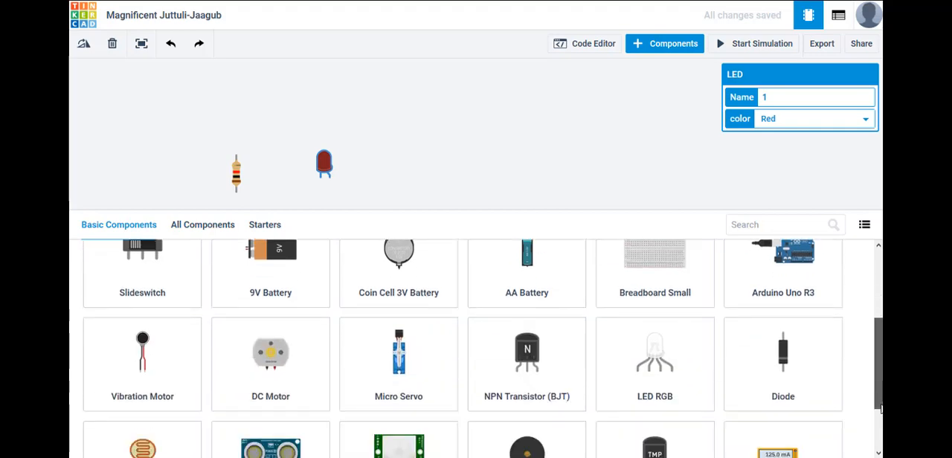
click(188, 226)
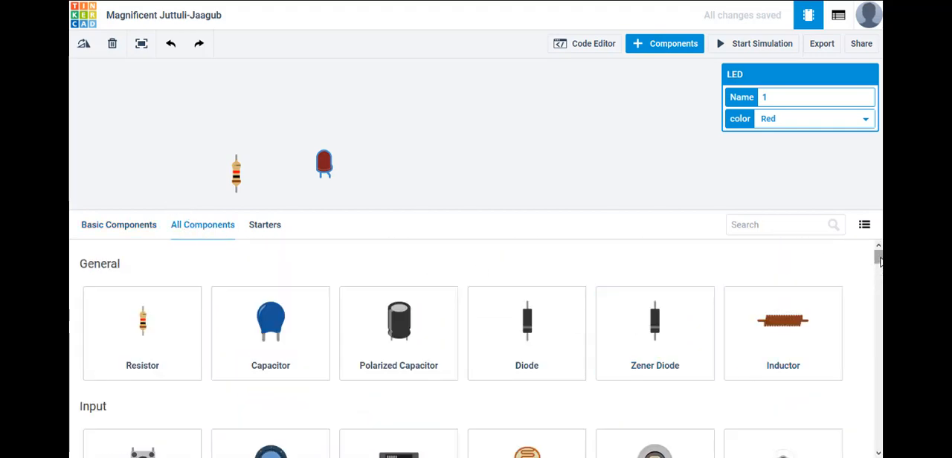
drag(880, 261, 859, 266)
click(842, 229)
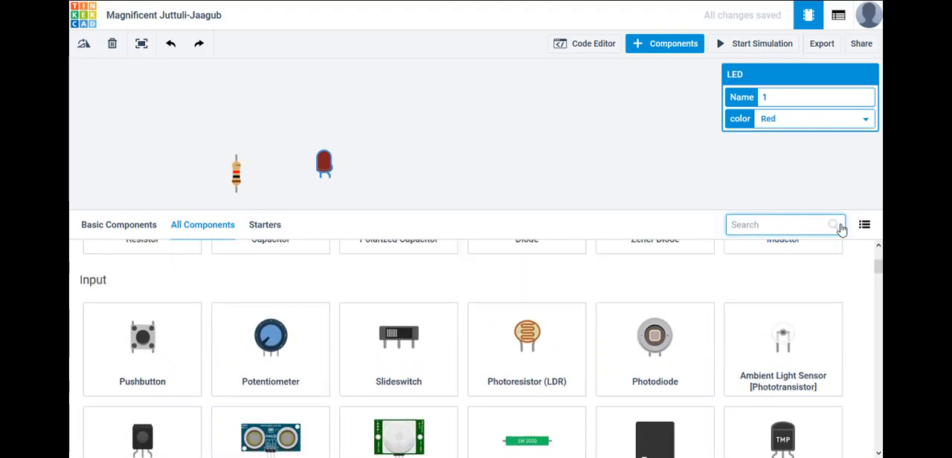
text(senso)
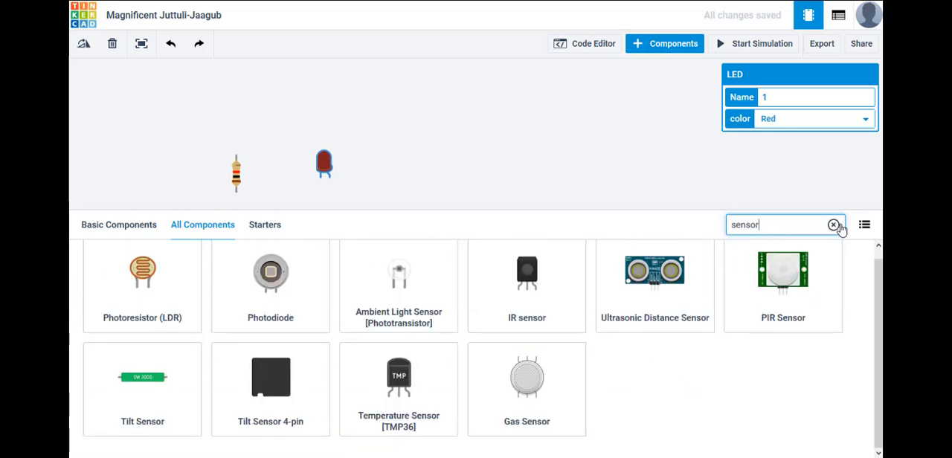
click(834, 224)
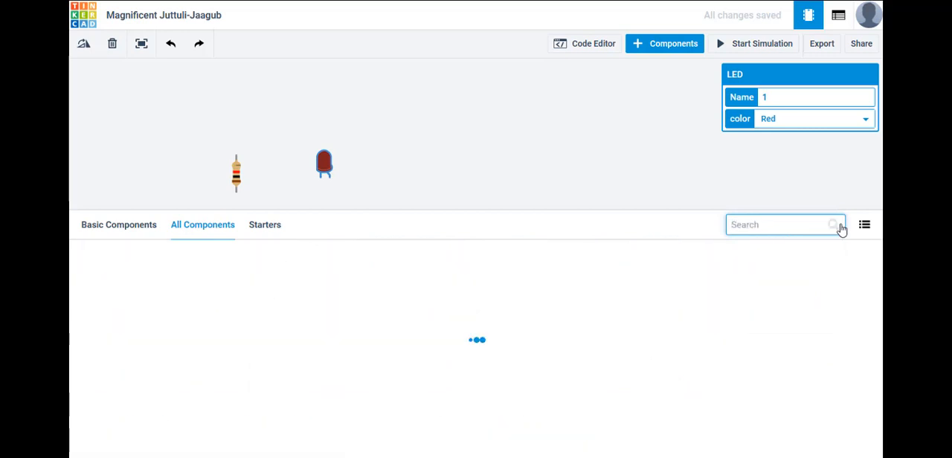
text(button)
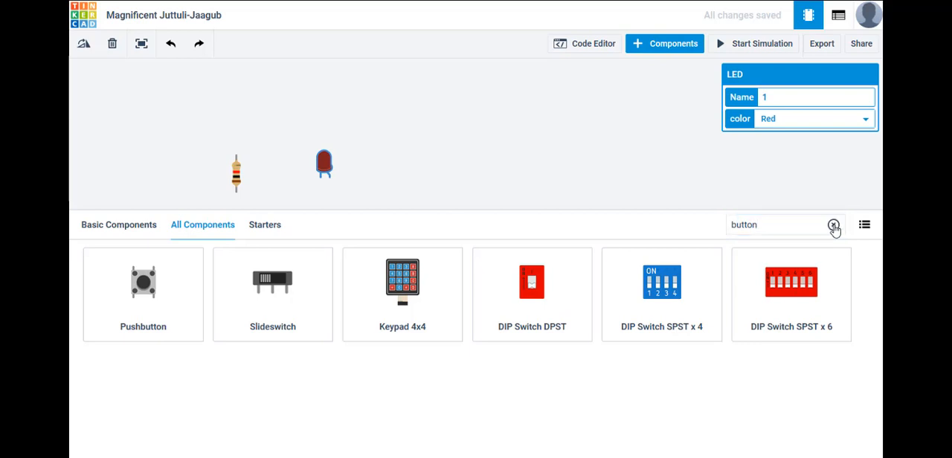
click(833, 224)
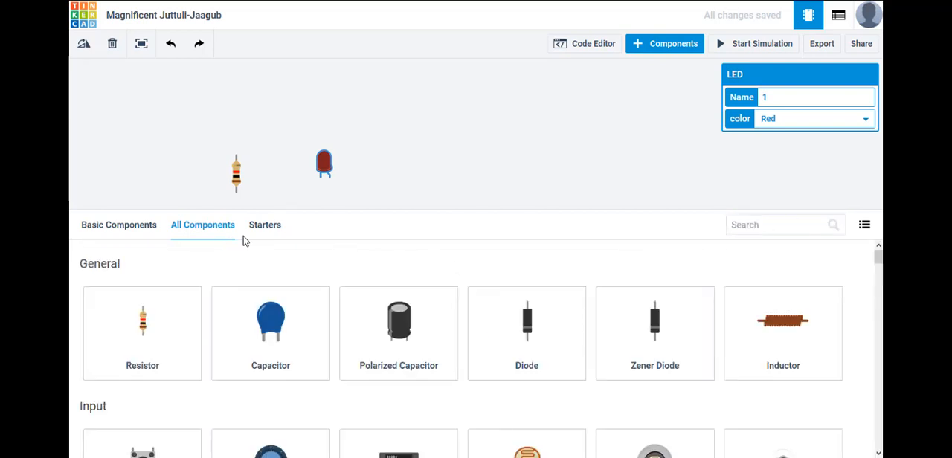
Shrink the component library and reposition the LED and the resistor in the middle of the workspace.
drag(307, 212, 305, 374)
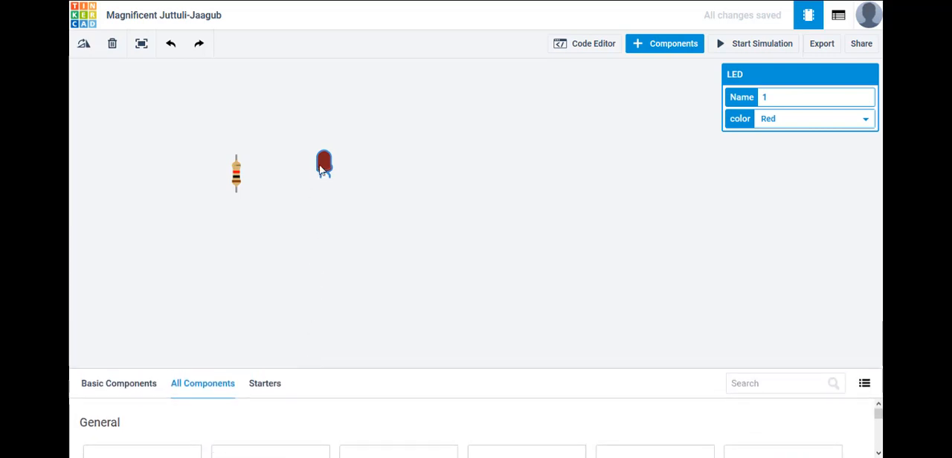
drag(321, 173, 441, 219)
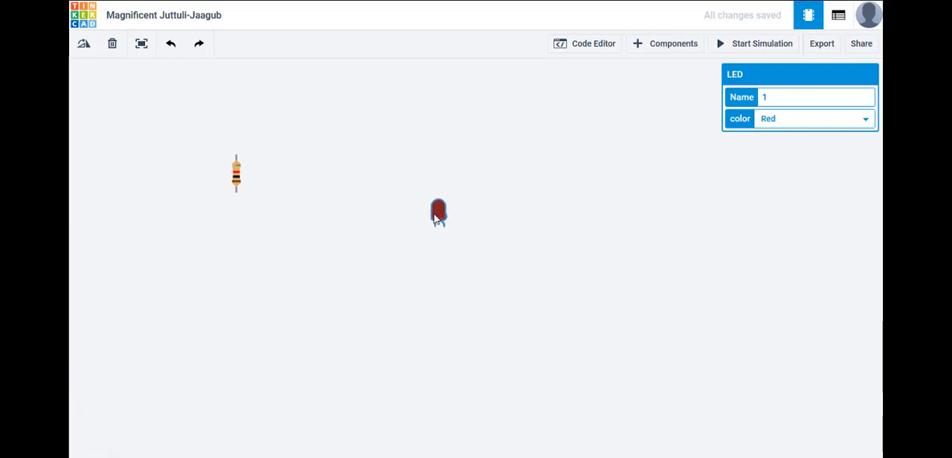
drag(239, 178, 272, 216)
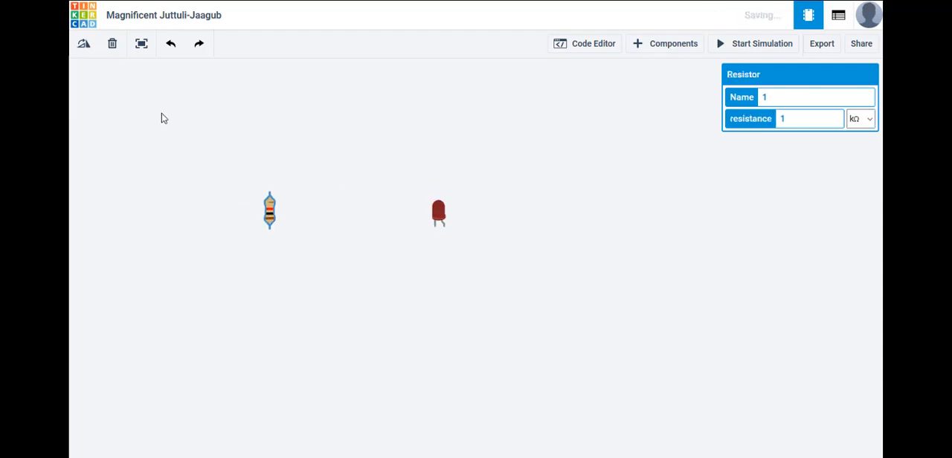
Rotate the selected resistor clockwise by seven increments.
click(83, 46)
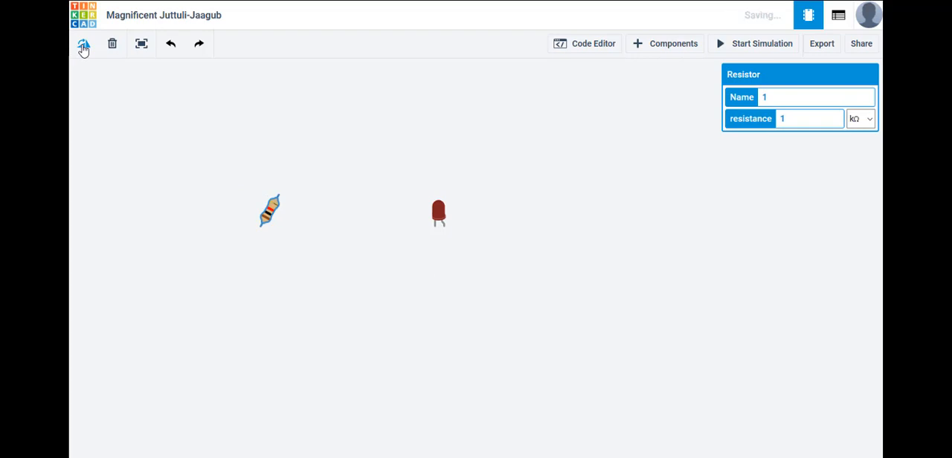
click(84, 46)
click(84, 46)
click(83, 46)
click(83, 46)
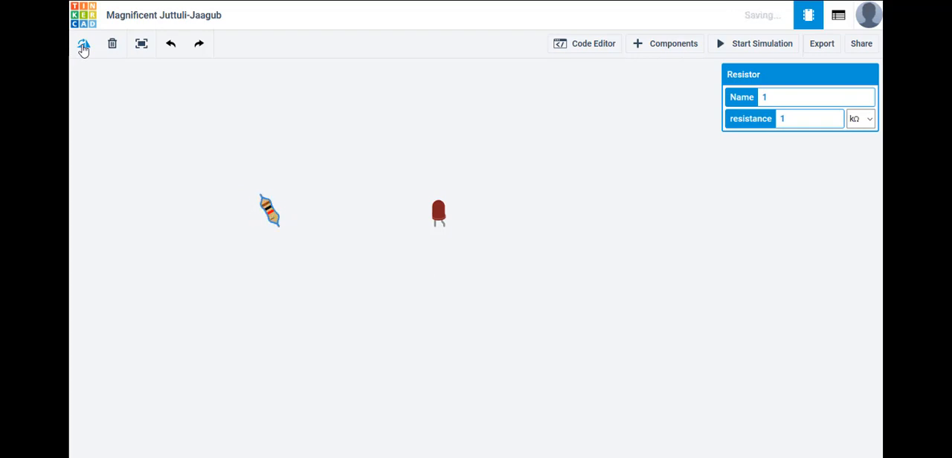
click(83, 46)
click(83, 46)
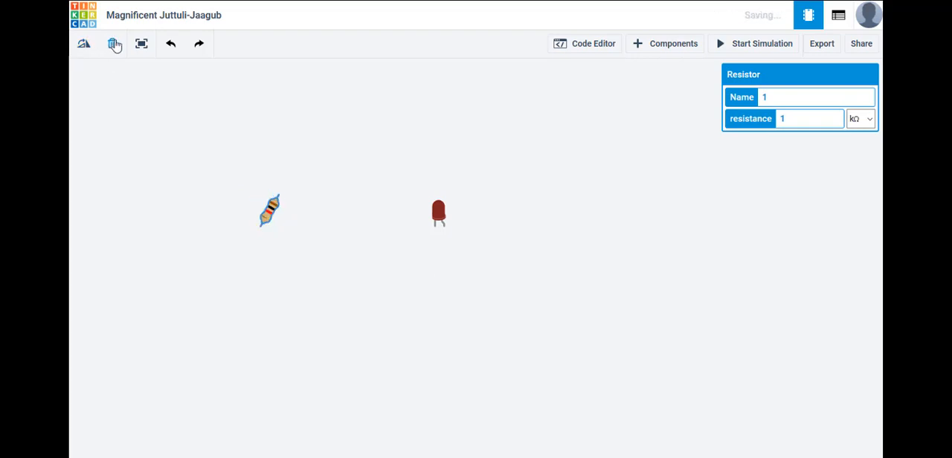
Delete the resistor, try zooming to fit the LED, and undo the deletion.
click(113, 46)
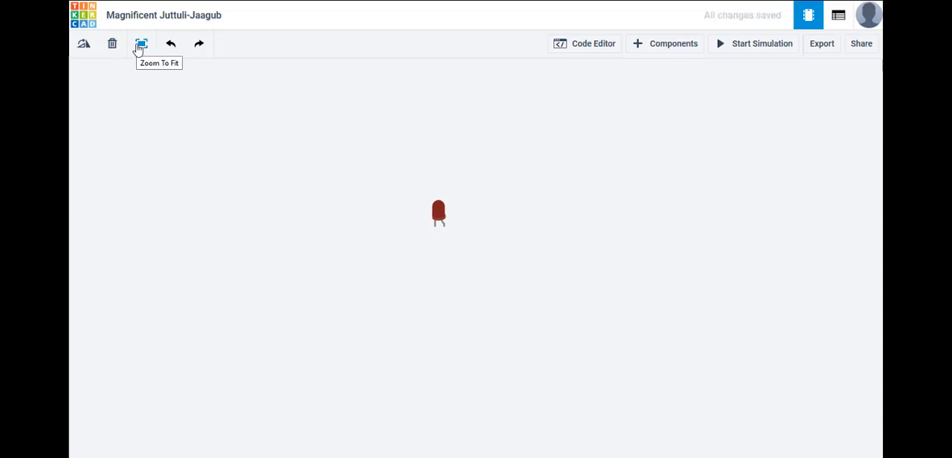
click(140, 46)
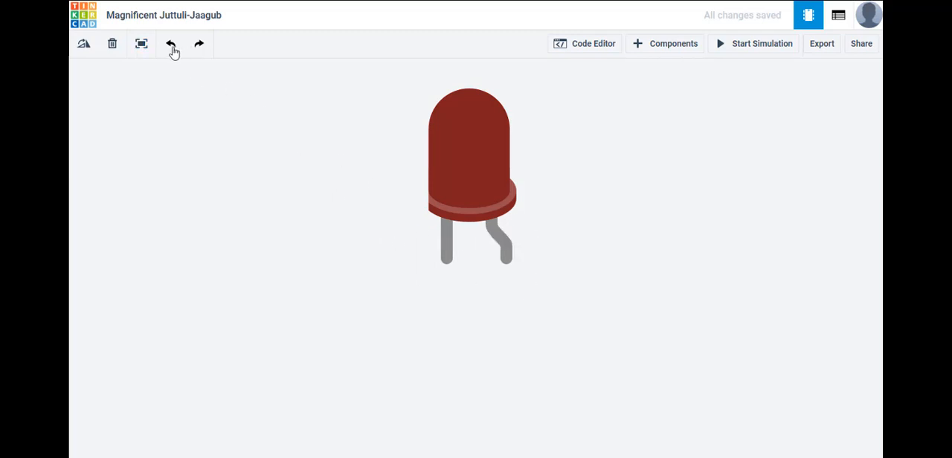
scroll(394, 225, down, 6)
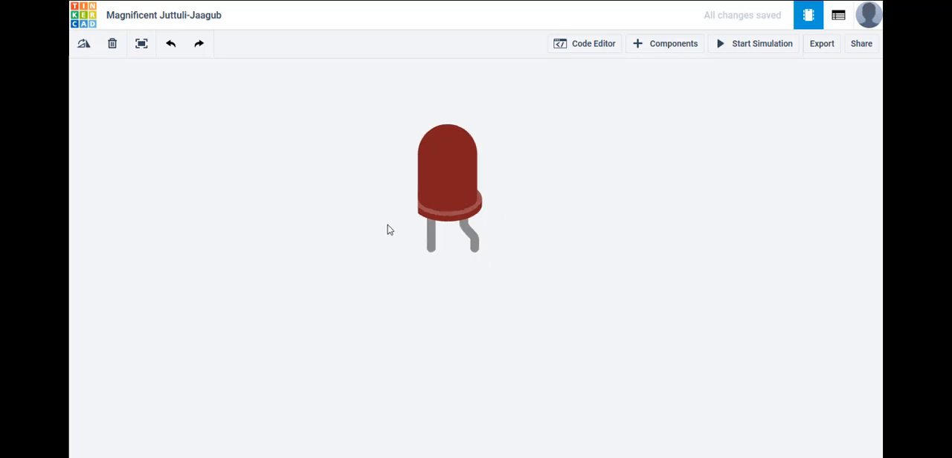
scroll(387, 230, down, 2)
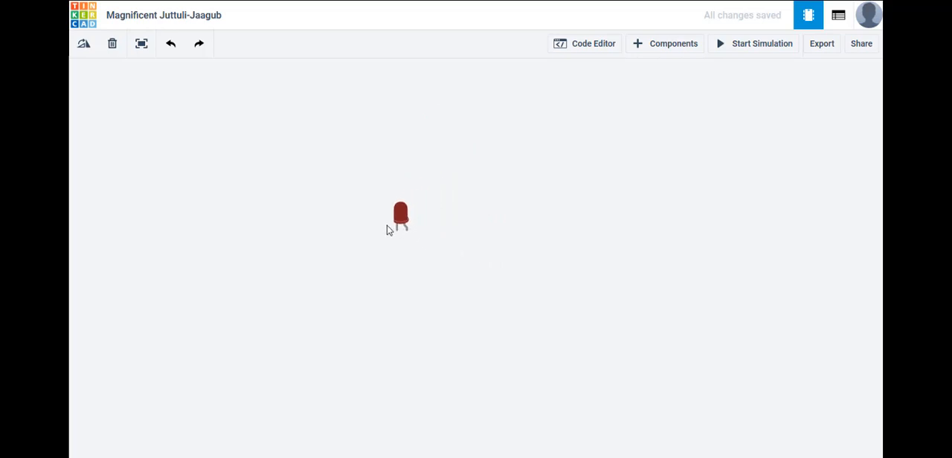
drag(351, 230, 428, 229)
click(170, 47)
Move the resistor above its current place, and undo both that move and the last rotation.
click(326, 214)
drag(325, 213, 345, 152)
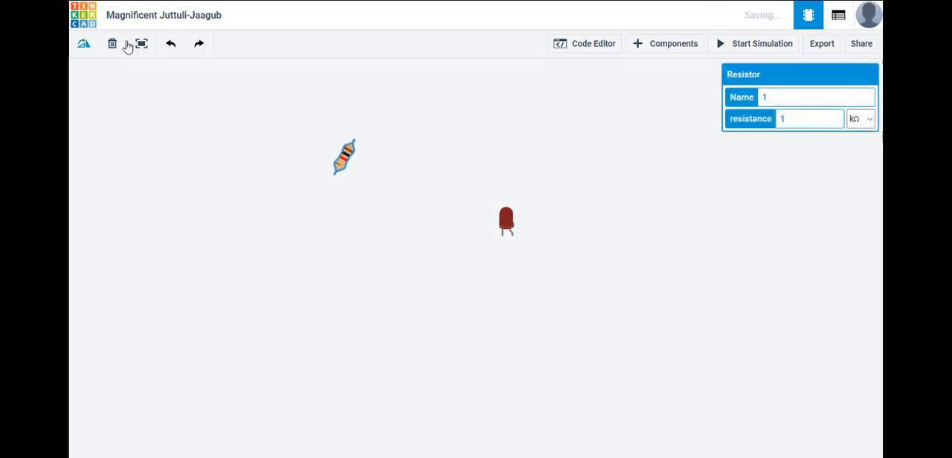
click(170, 47)
click(170, 47)
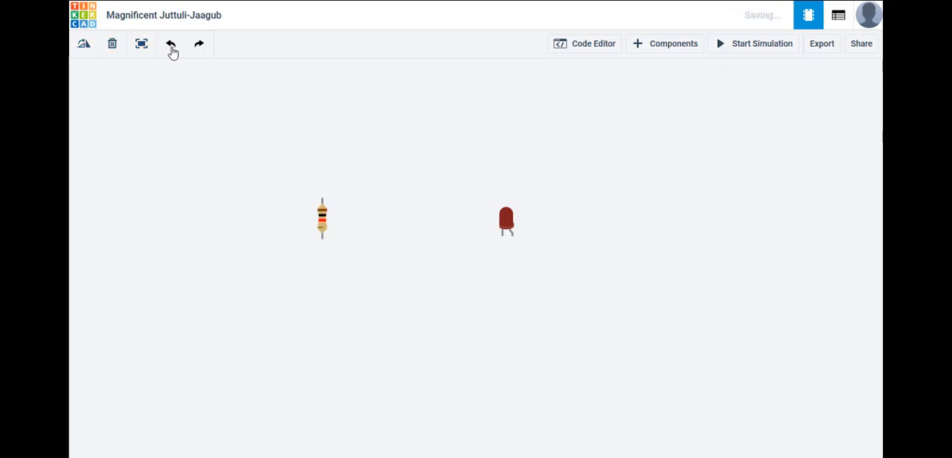
Set the resistor's resistance to 220 Ω and move it level with the LED, a short distance beside it.
drag(322, 224, 384, 186)
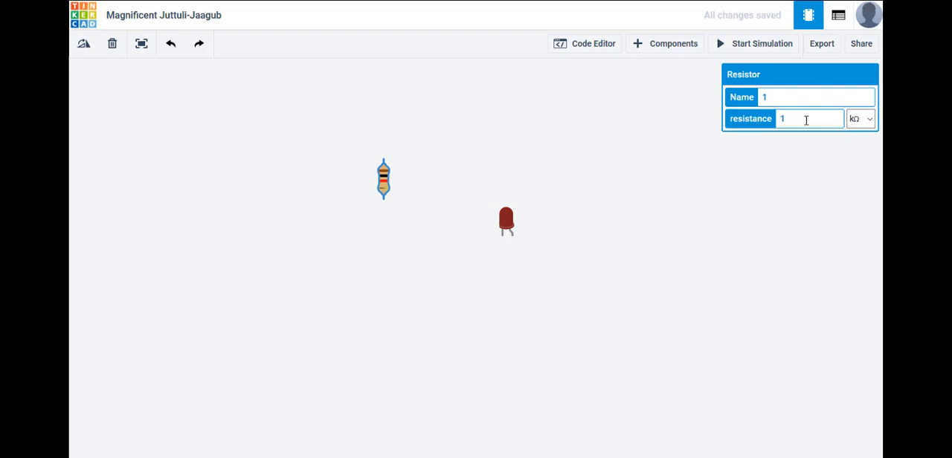
drag(806, 119, 749, 115)
click(871, 117)
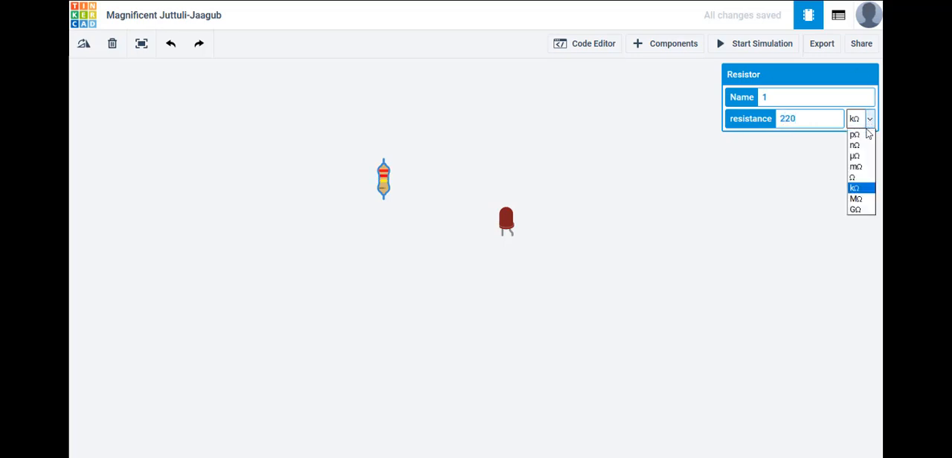
click(859, 178)
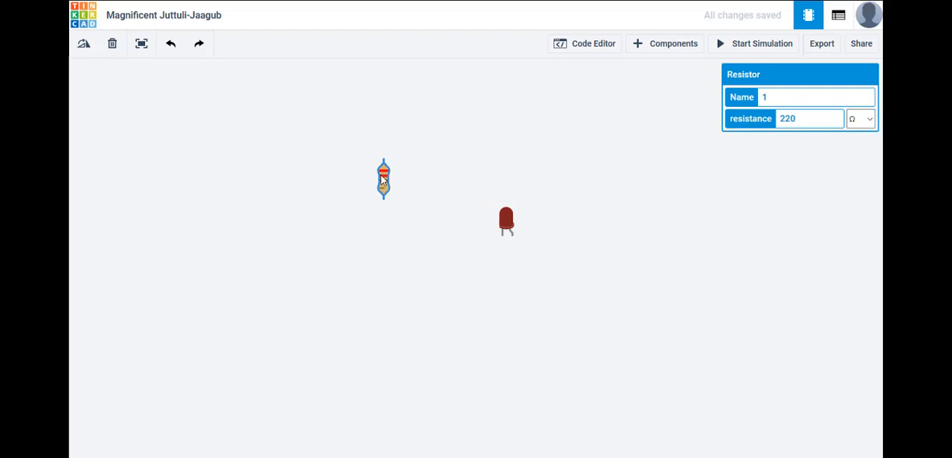
drag(381, 177, 360, 182)
drag(361, 191, 428, 227)
Add a small breadboard from the basic components and move it diagonally below the resistor and LED.
click(674, 46)
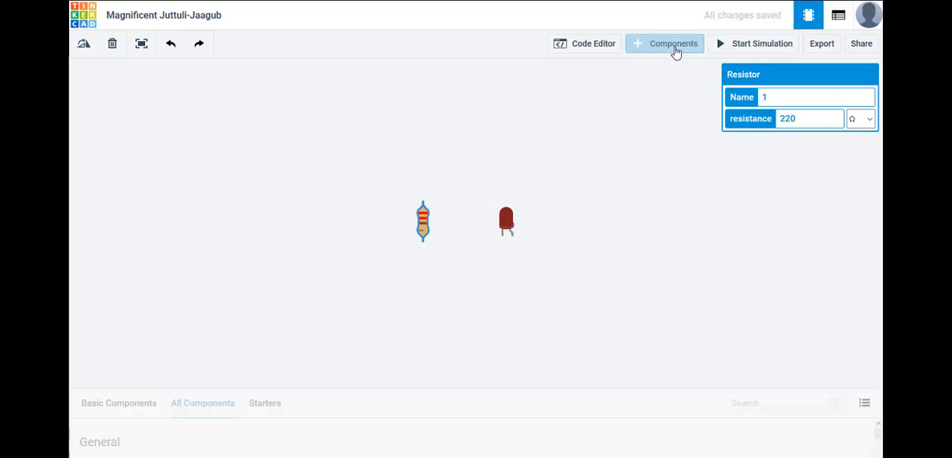
drag(423, 365, 428, 239)
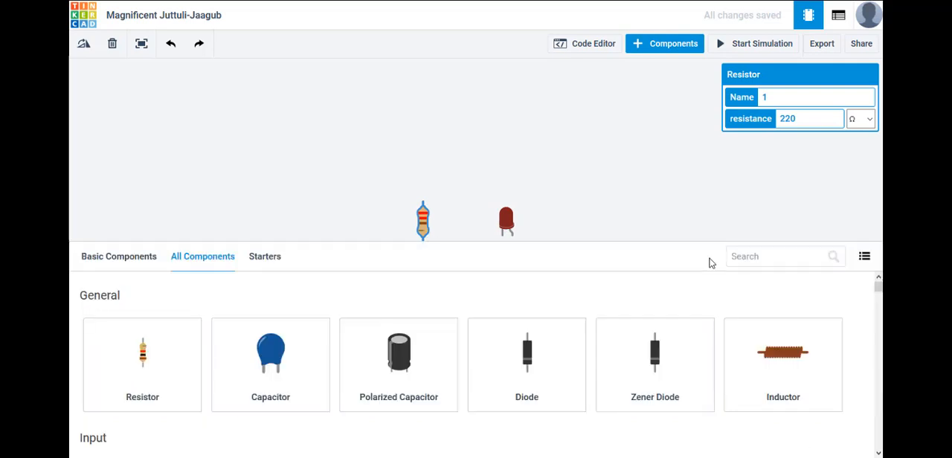
click(121, 257)
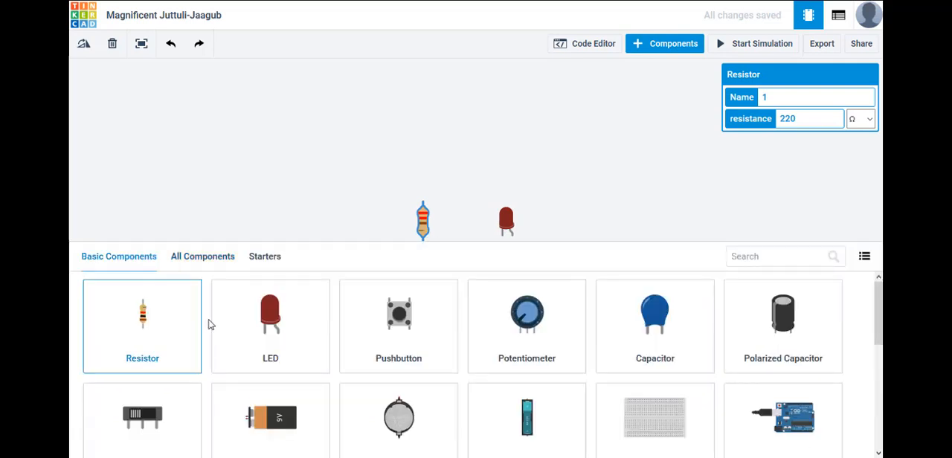
scroll(659, 425, down, 3)
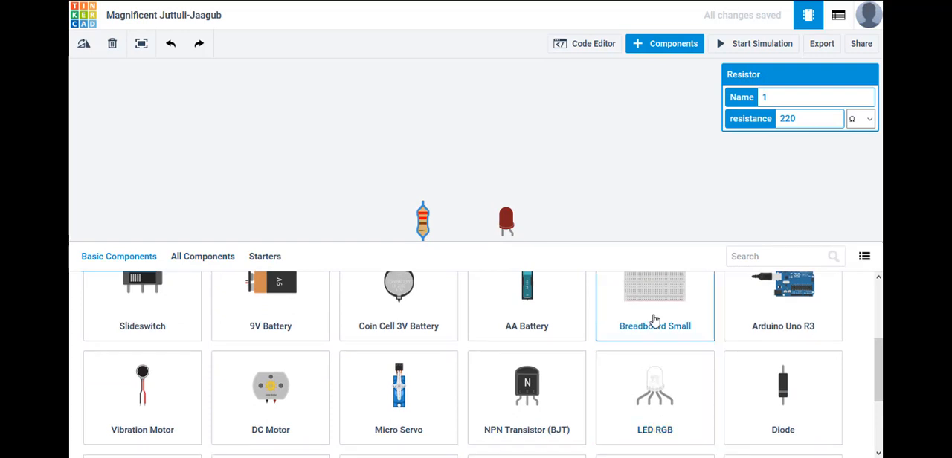
drag(631, 299, 570, 194)
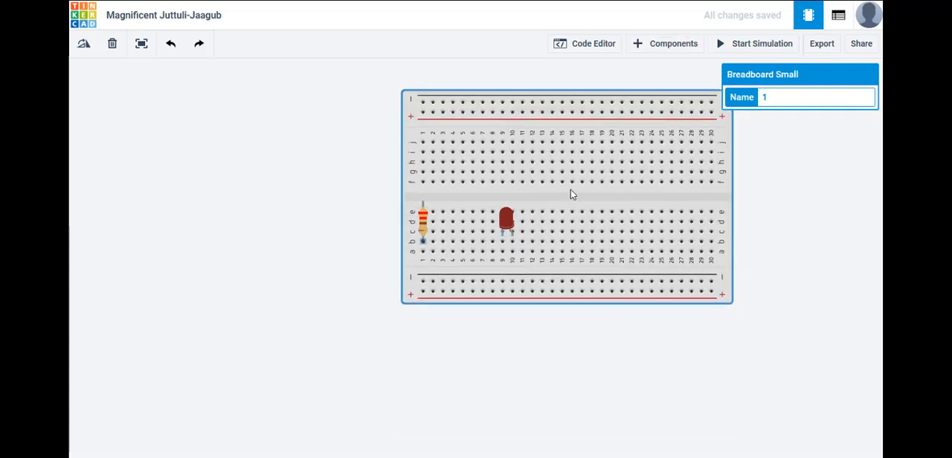
drag(470, 223, 290, 339)
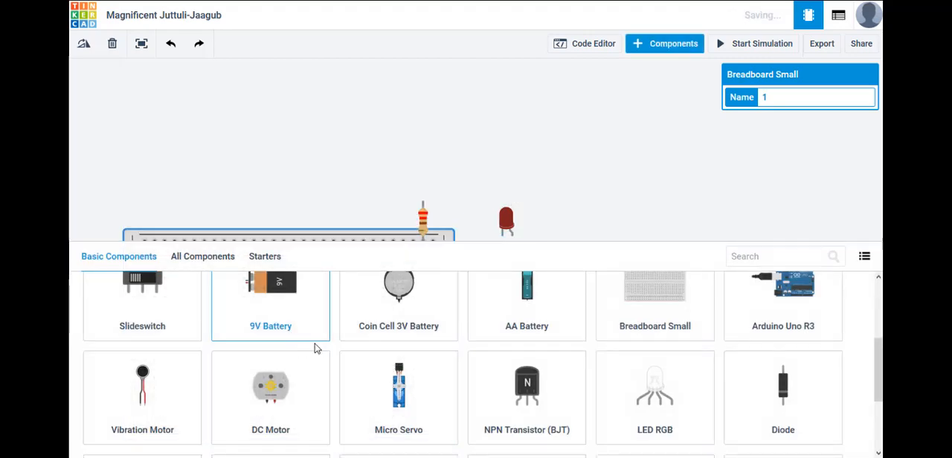
click(665, 45)
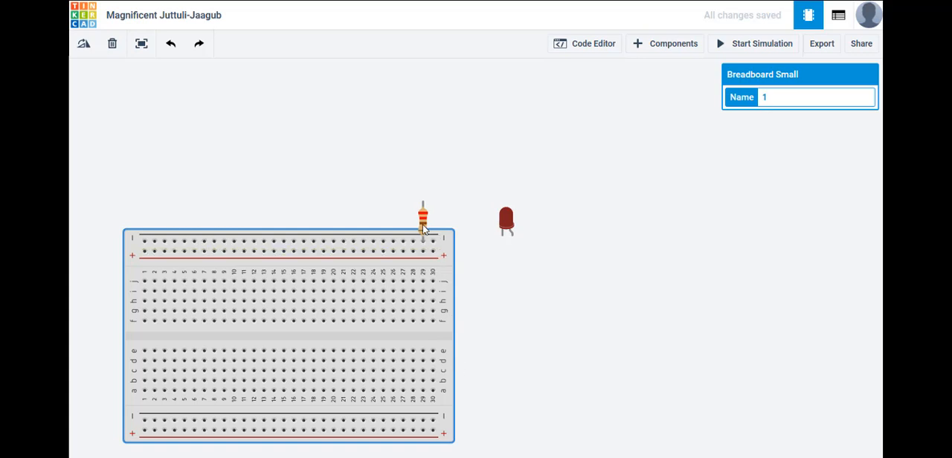
Place the resistor across the breadboard's centre gap in column 20, holes f and d, and the LED's legs in j20 and j21.
drag(423, 227, 339, 344)
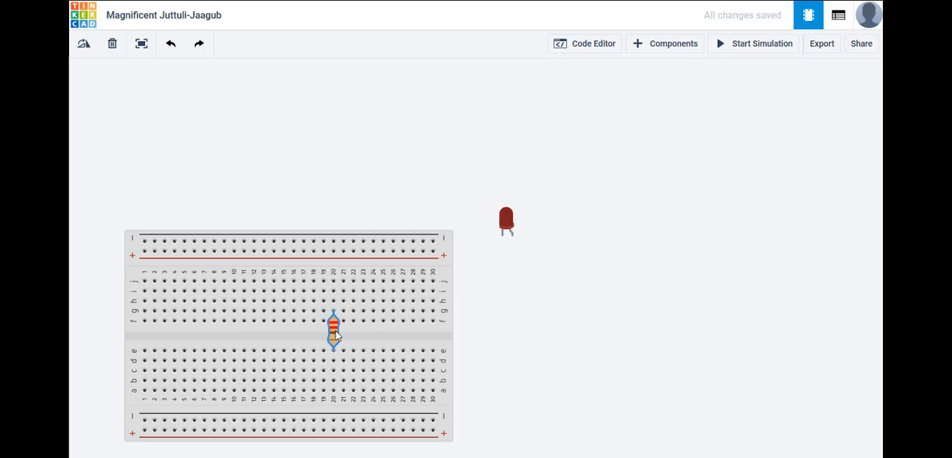
mouse_move(333, 333)
mouse_down()
mouse_move(332, 354)
mouse_move(331, 323)
mouse_up()
drag(506, 219, 336, 264)
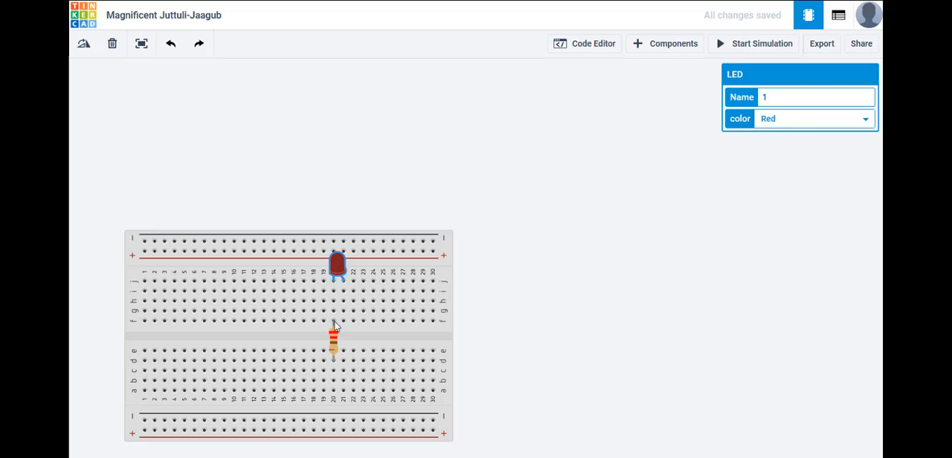
click(481, 99)
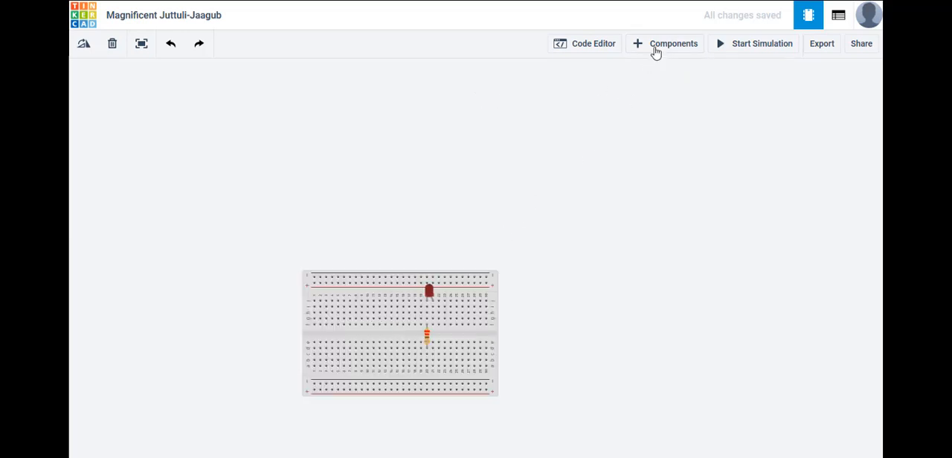
Add an Arduino Uno R3 from the basic components and place it above the breadboard.
click(656, 46)
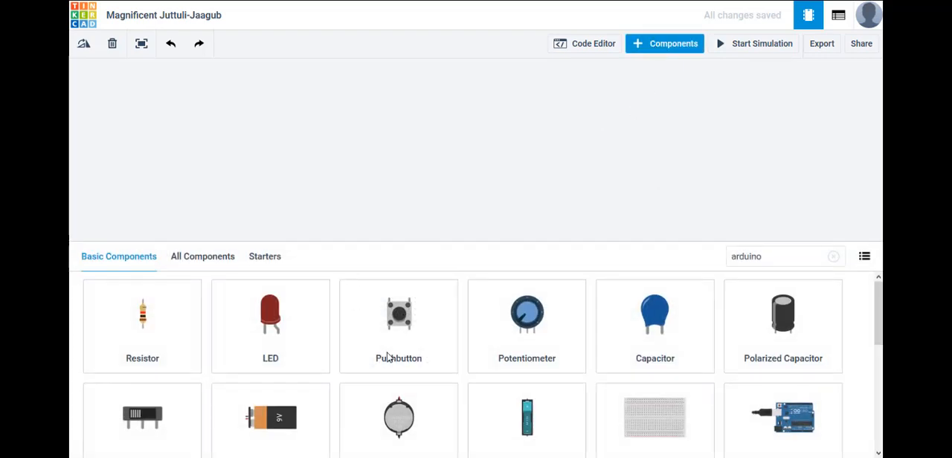
scroll(599, 380, down, 2)
scroll(766, 331, up, 1)
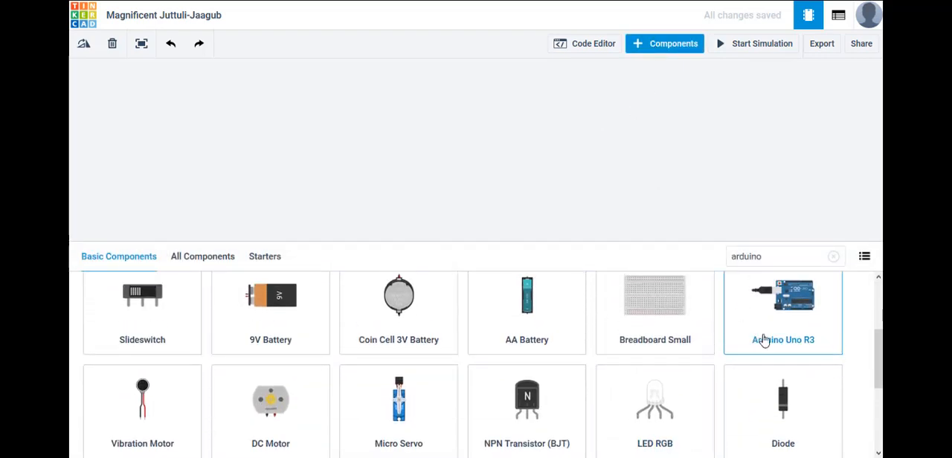
drag(790, 361, 470, 174)
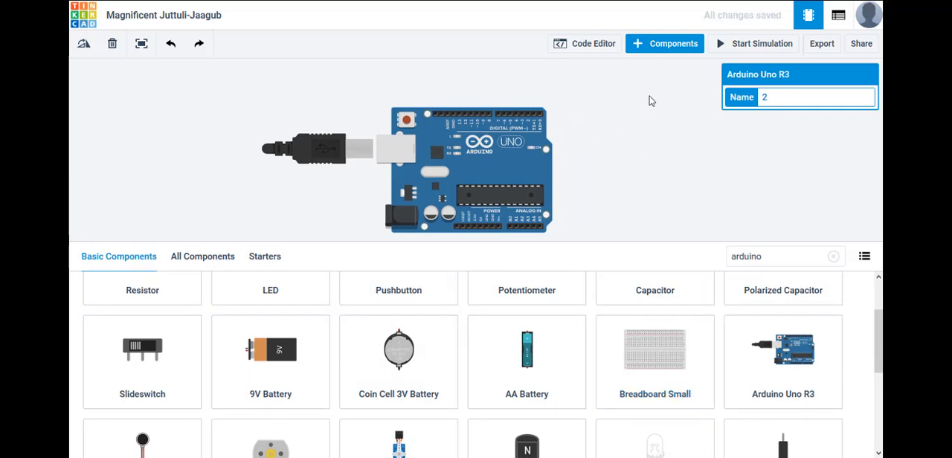
click(662, 46)
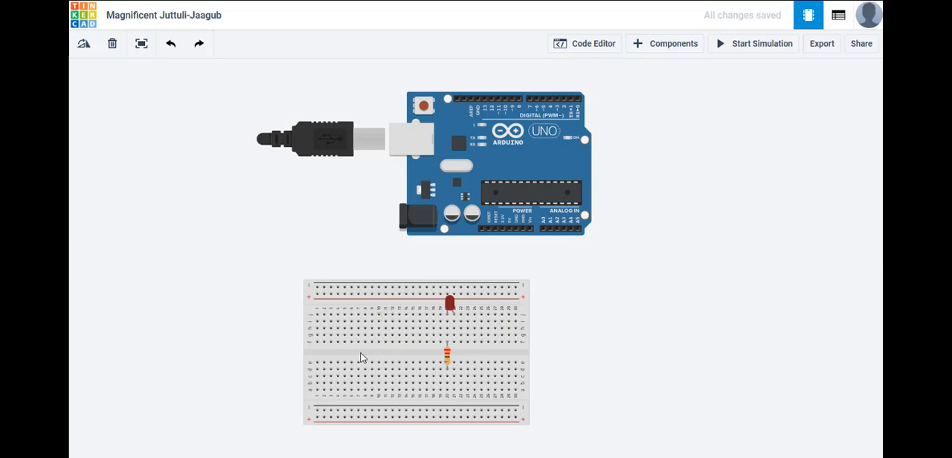
Move the breadboard beside the Arduino's pin-header end, rotate it 90° clockwise, and fit the whole circuit in view.
drag(376, 355, 701, 178)
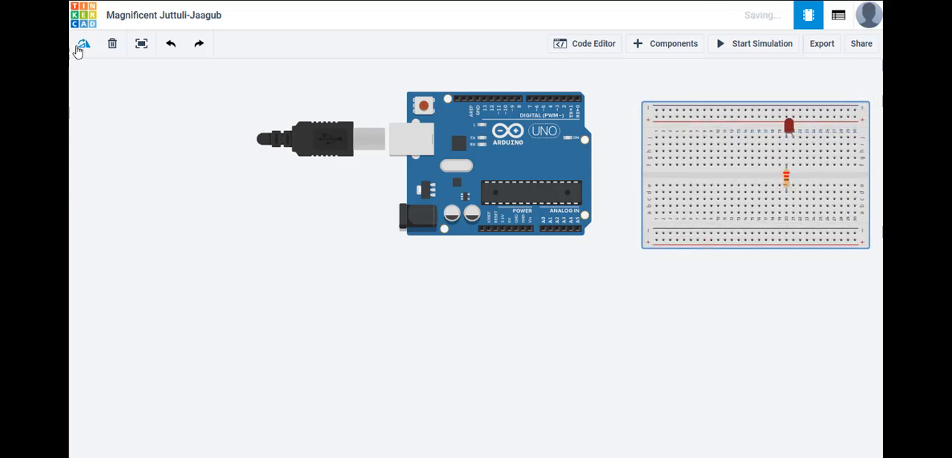
click(83, 44)
click(83, 46)
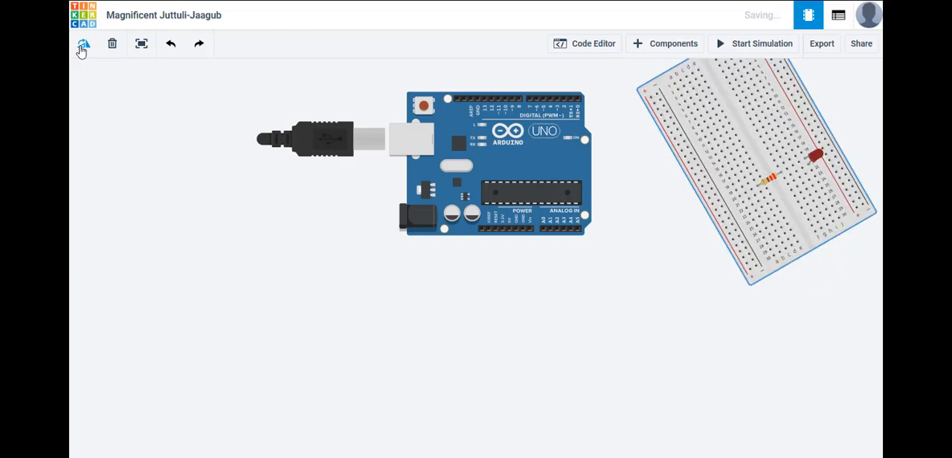
click(83, 46)
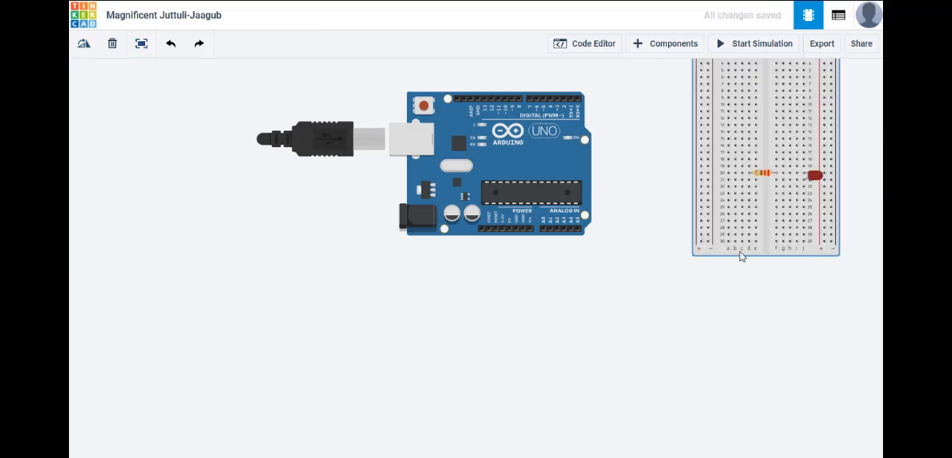
drag(740, 256, 683, 304)
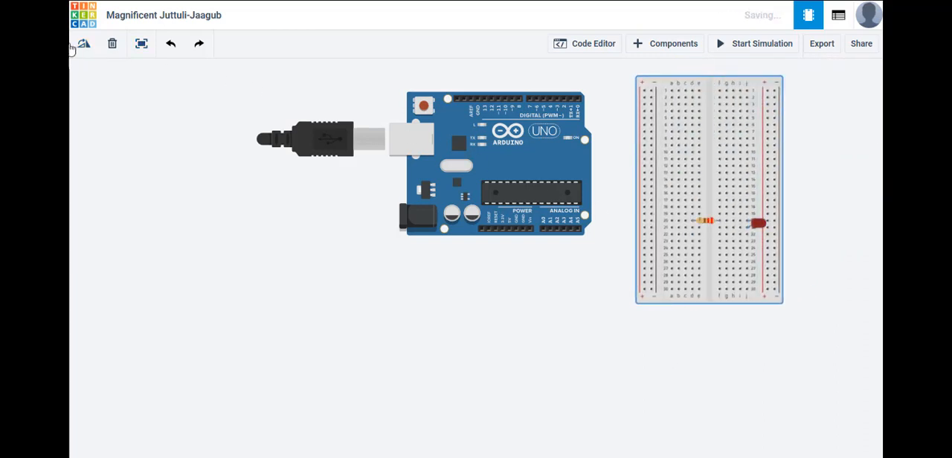
click(141, 45)
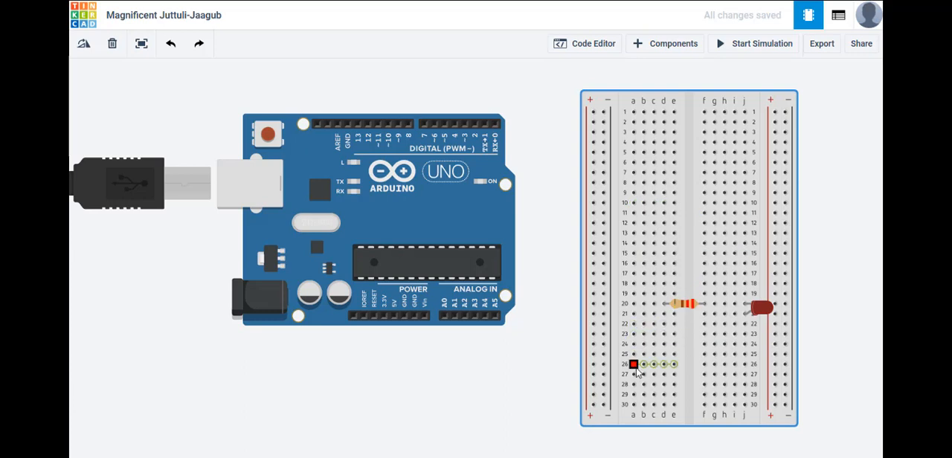
Wire the Arduino's 5V pin to the breadboard's nearer positive rail at row 30, with one squared bend below the board.
click(396, 317)
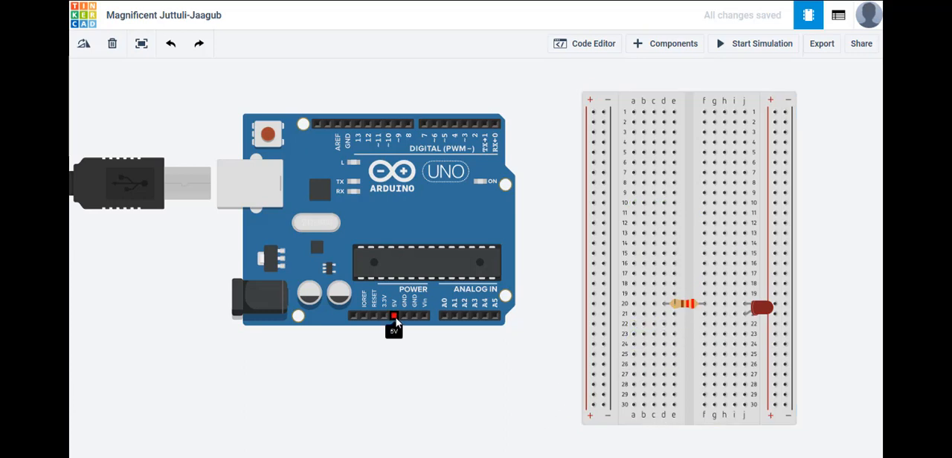
click(395, 318)
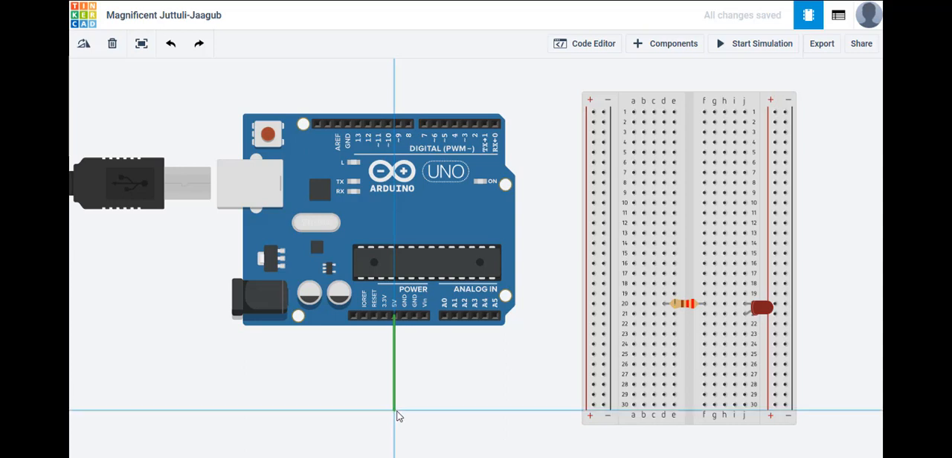
click(397, 416)
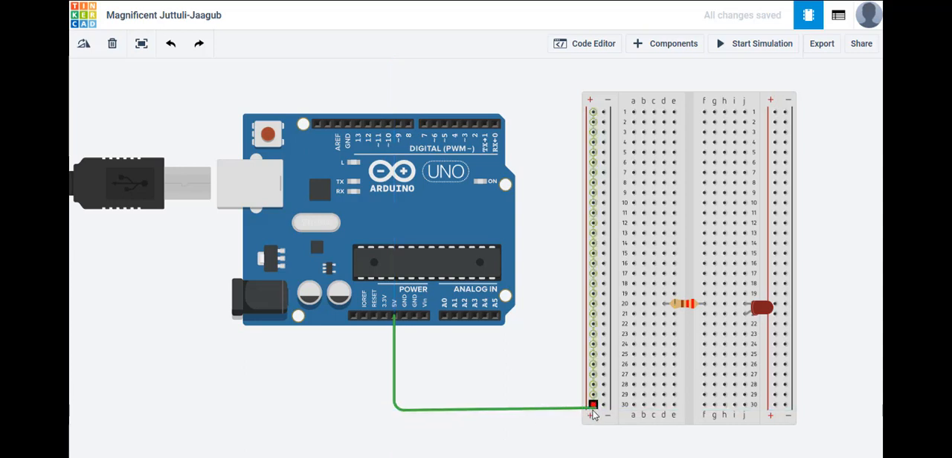
click(593, 406)
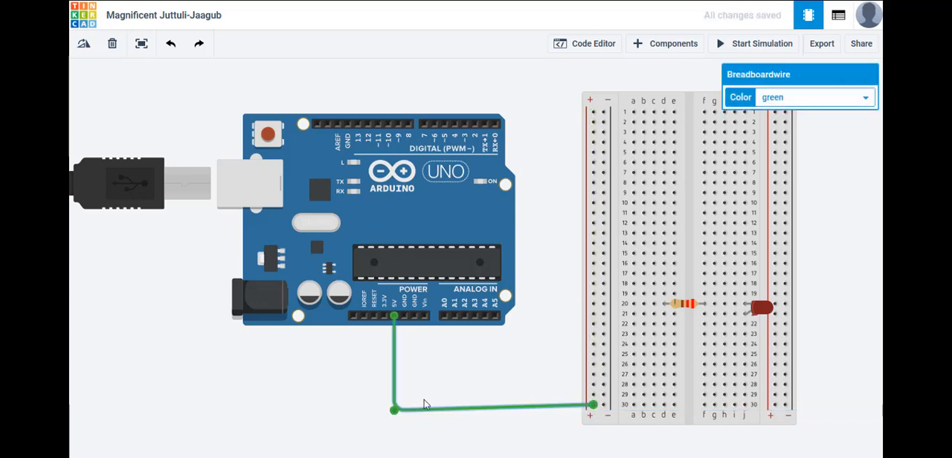
drag(394, 410, 394, 405)
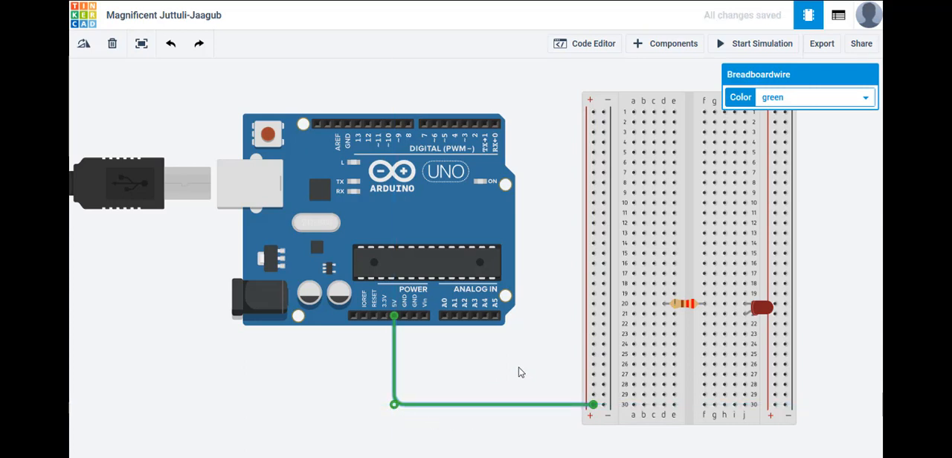
click(521, 372)
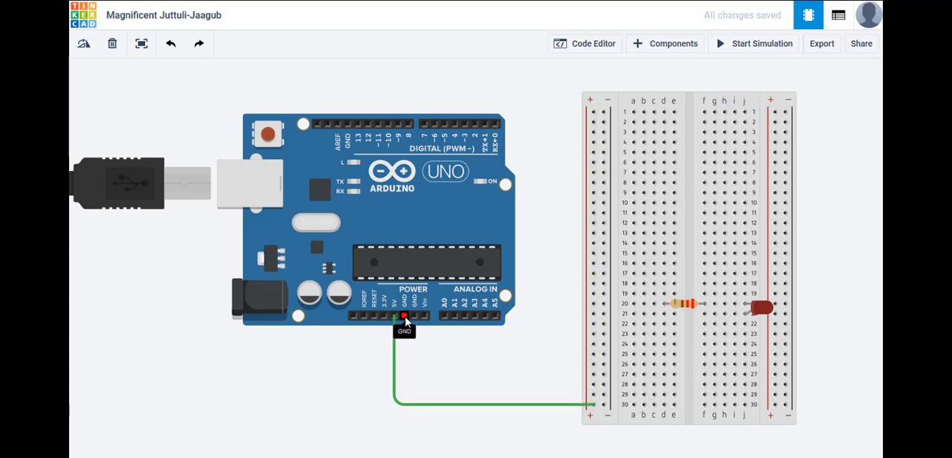
Wire the Arduino's GND pin beside 5V to the nearer negative rail at row 29, with one squared bend.
click(405, 318)
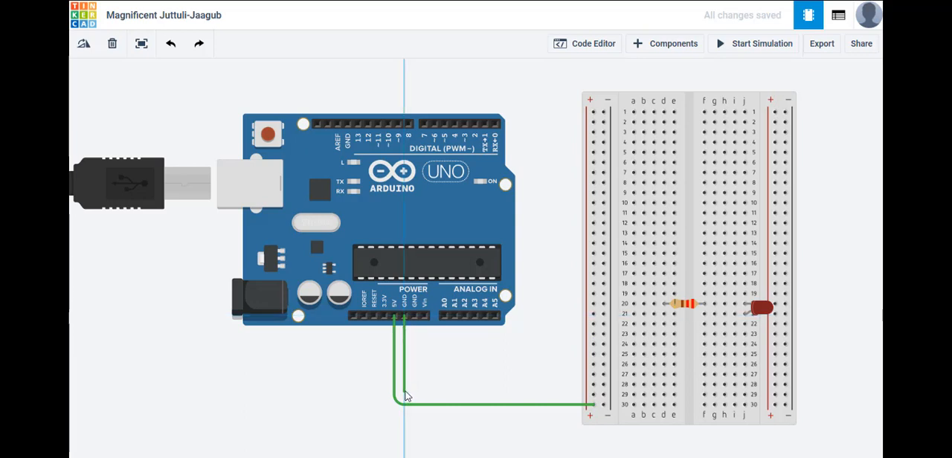
click(405, 390)
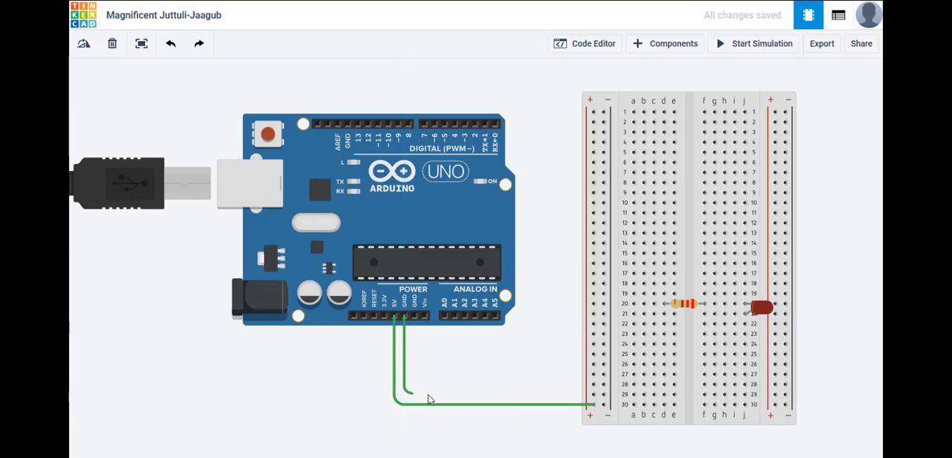
click(603, 395)
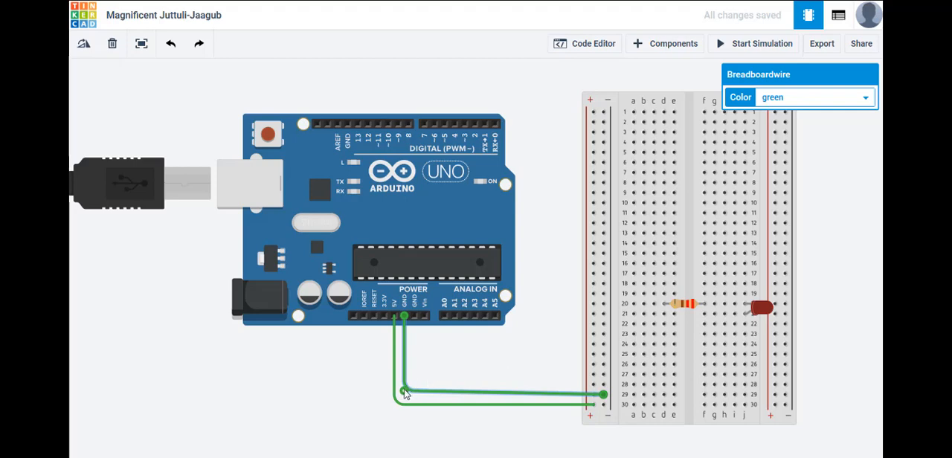
drag(404, 391, 416, 400)
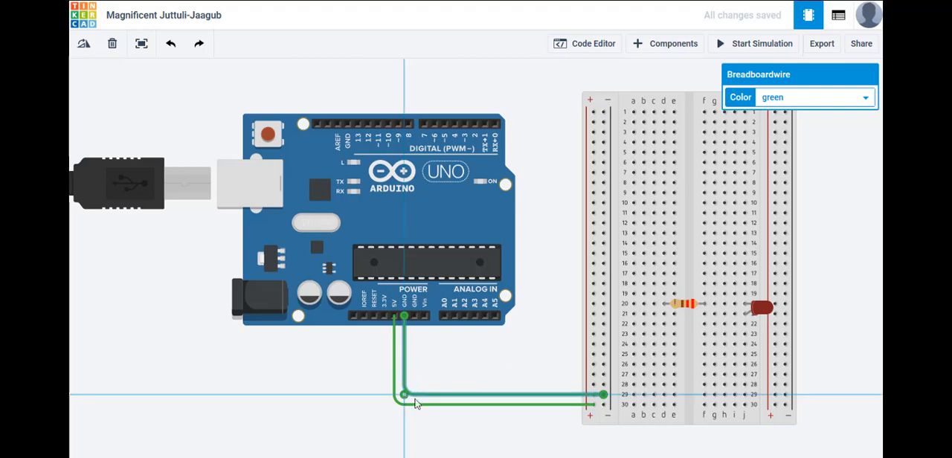
click(541, 370)
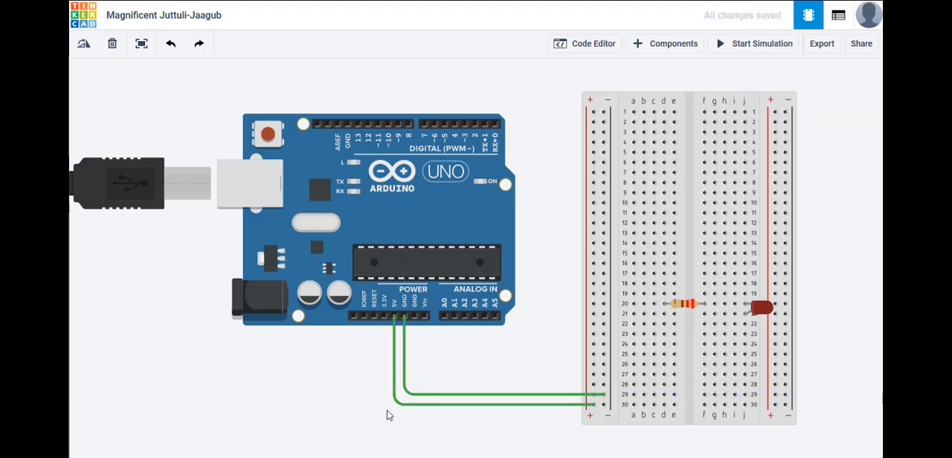
Color the 5V wire red and the GND wire black.
click(395, 350)
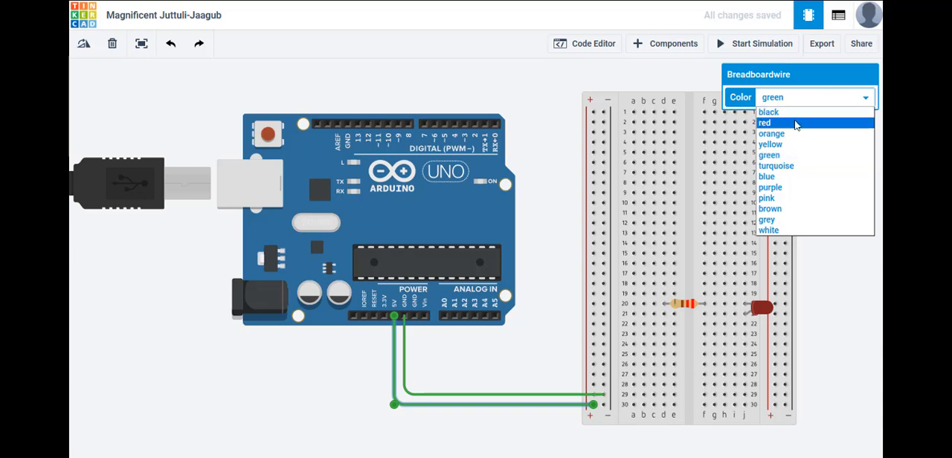
click(796, 123)
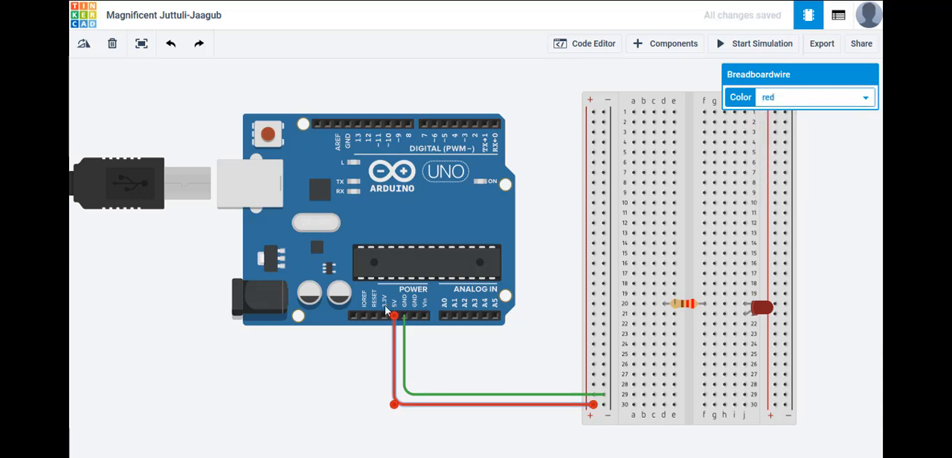
click(404, 367)
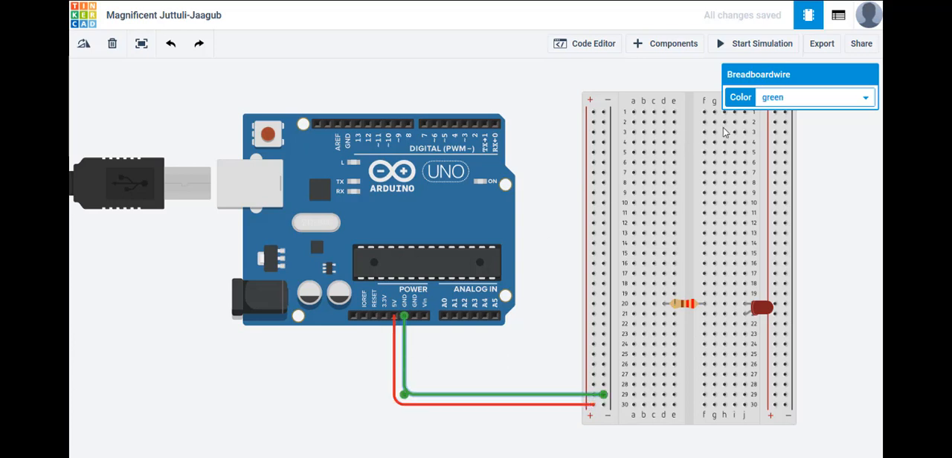
click(831, 101)
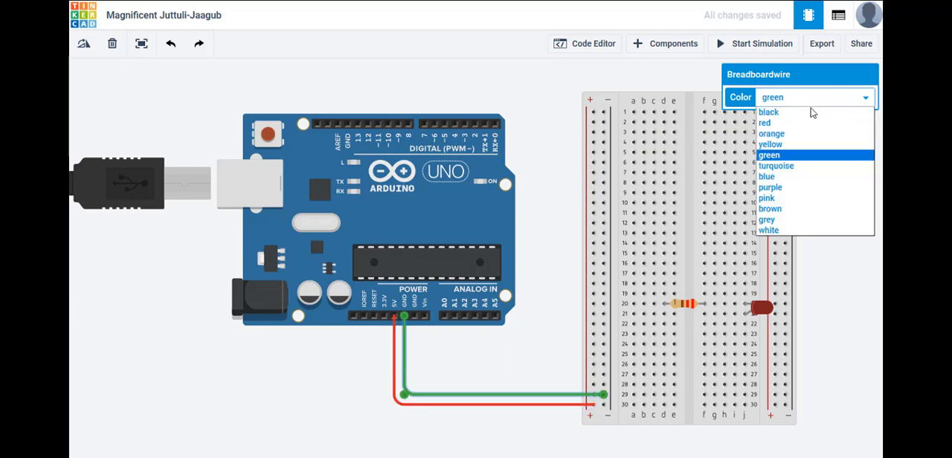
click(808, 113)
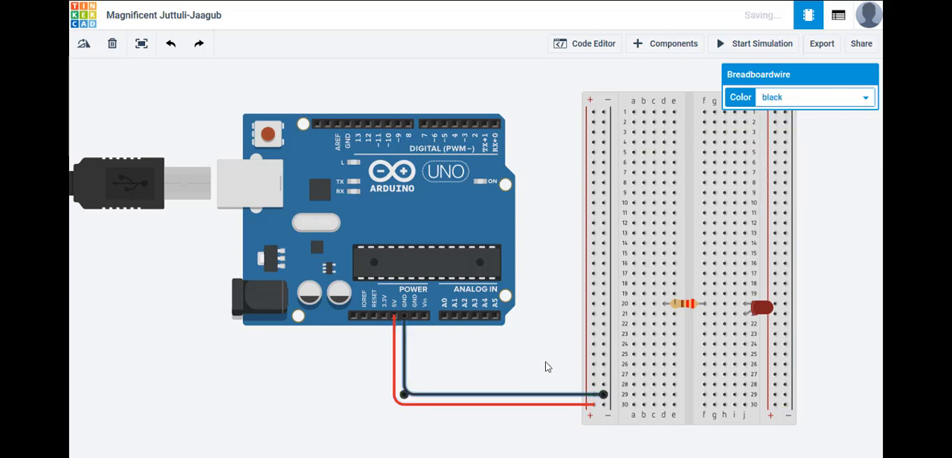
Wire Arduino digital pin 2 to breadboard hole f21, with squared bends above the board and down between it and the breadboard.
click(548, 368)
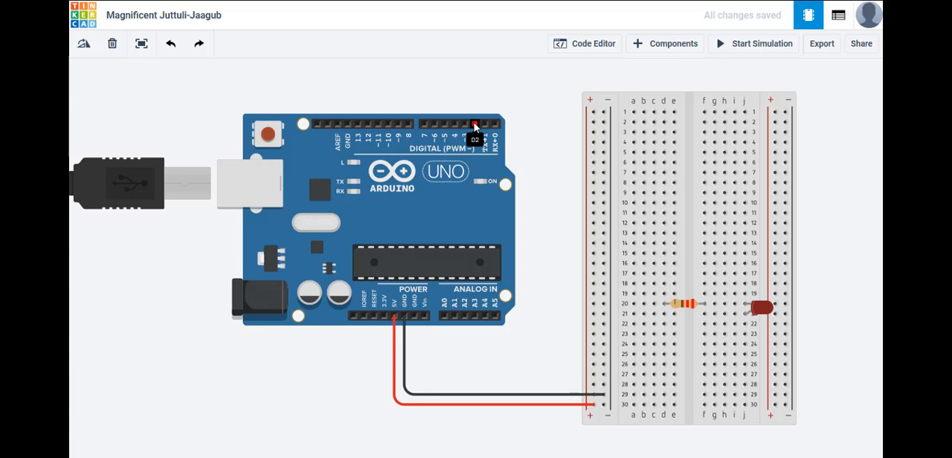
click(475, 122)
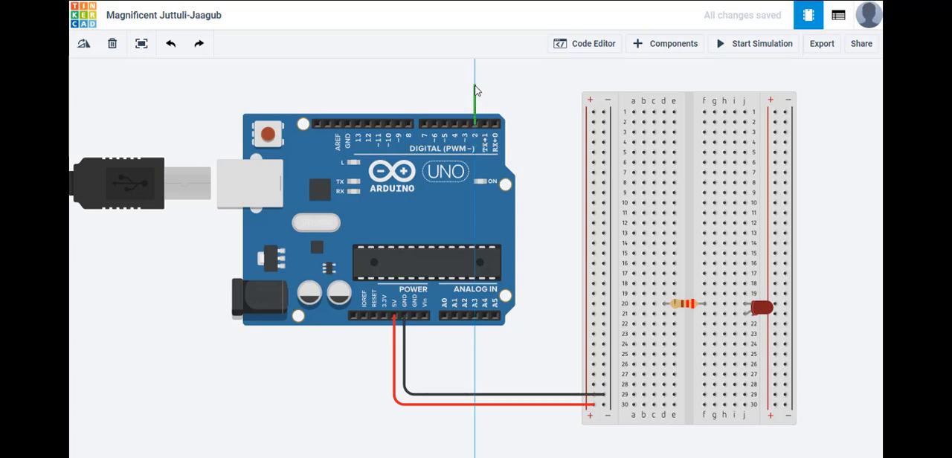
click(476, 87)
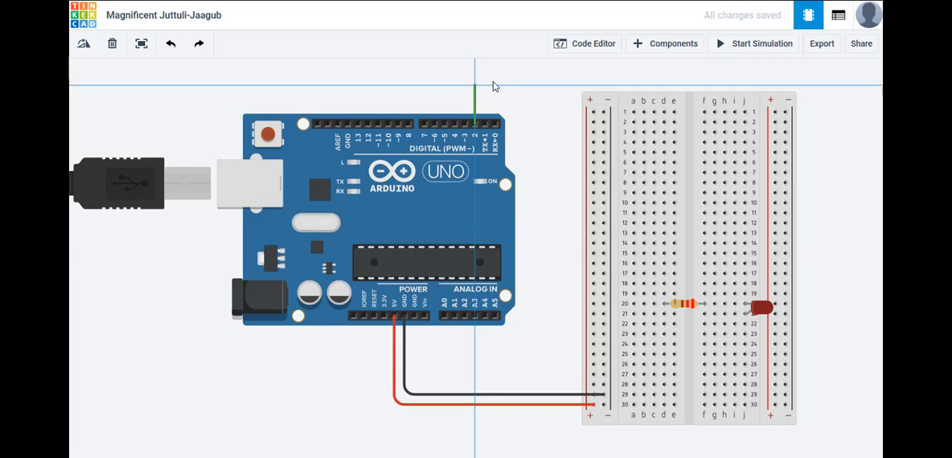
click(540, 87)
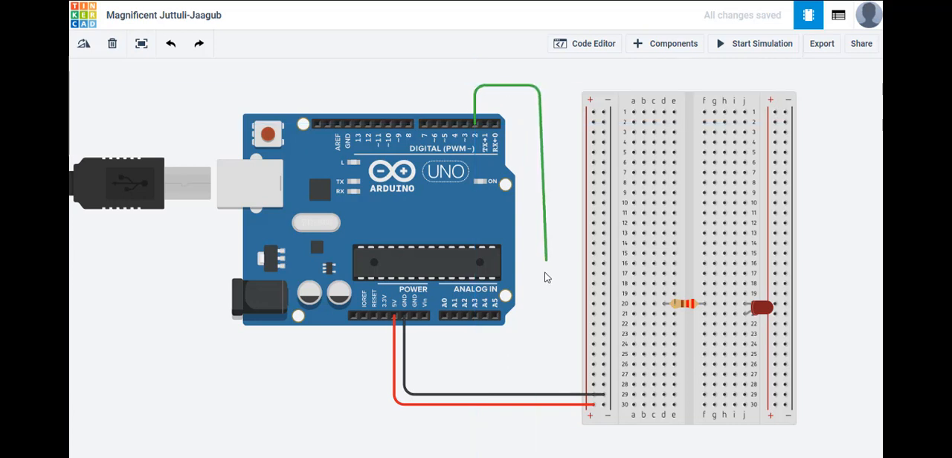
click(540, 314)
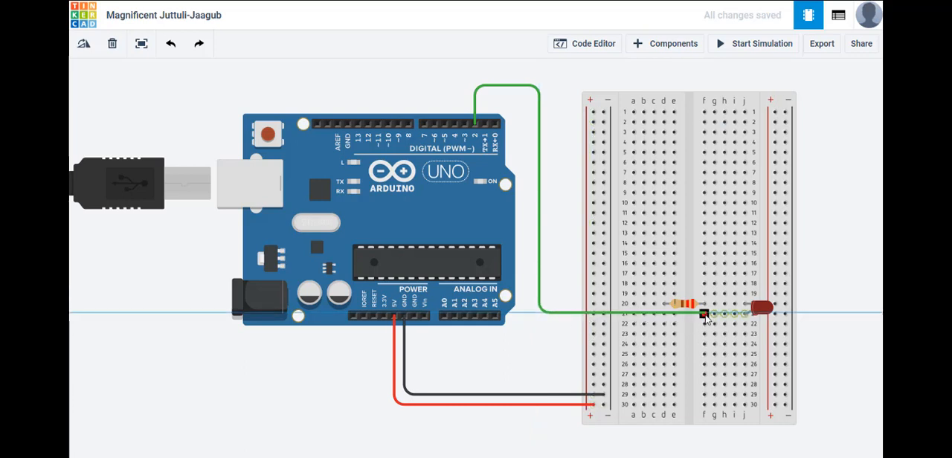
click(704, 314)
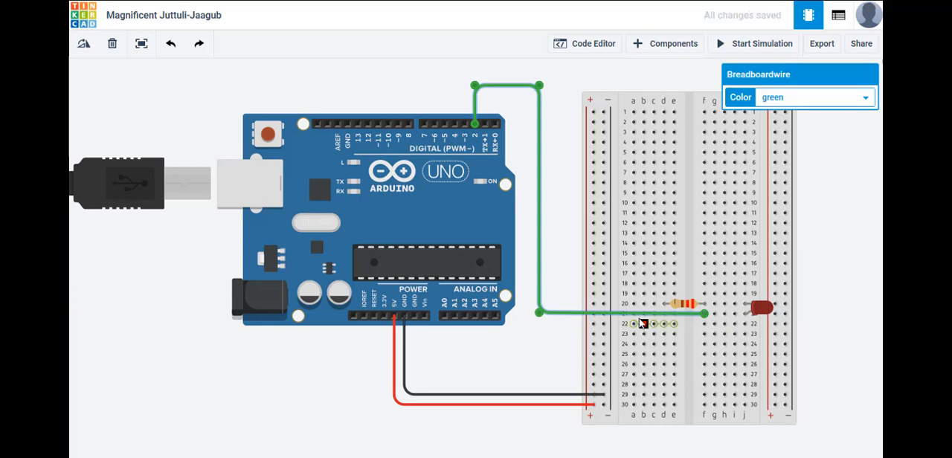
click(572, 247)
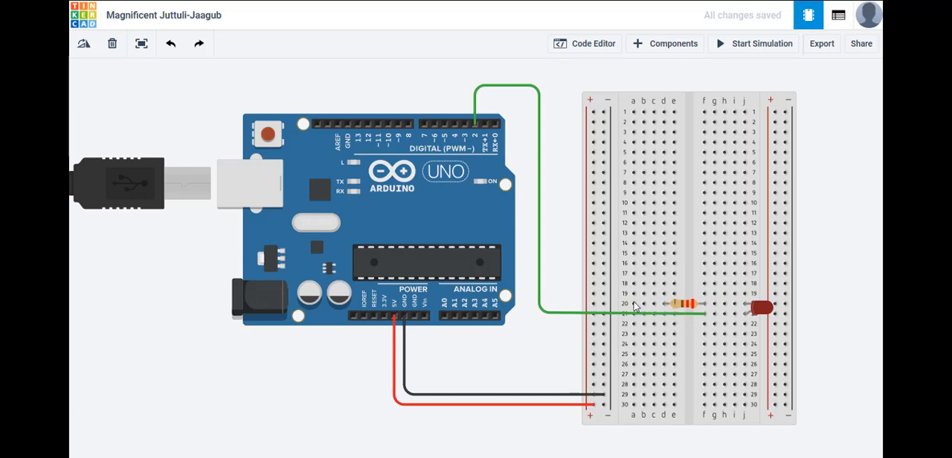
Wire breadboard hole a20 to the nearer negative rail at row 20.
click(634, 305)
click(593, 305)
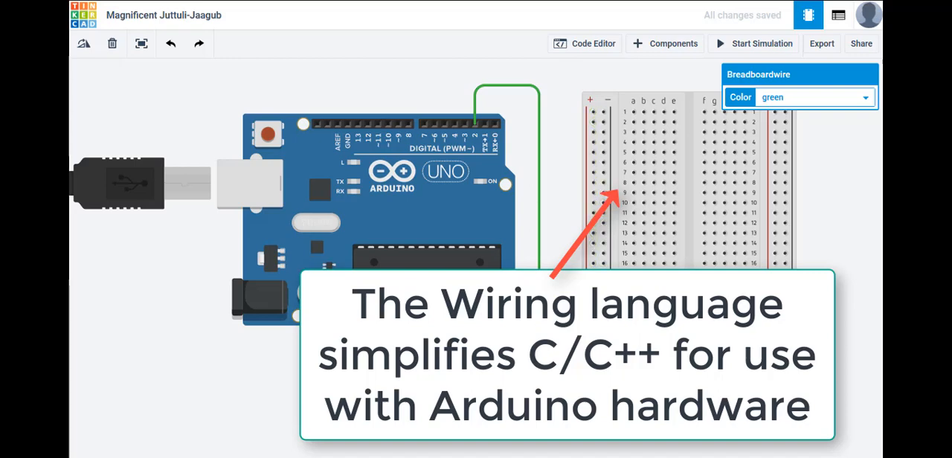
click(561, 350)
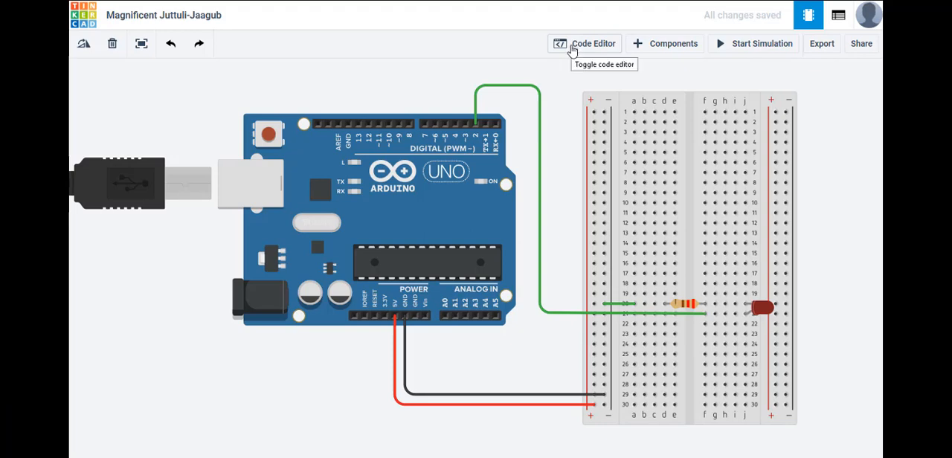
Open the code editor and enlarge it to nearly the full height of the workspace.
click(571, 46)
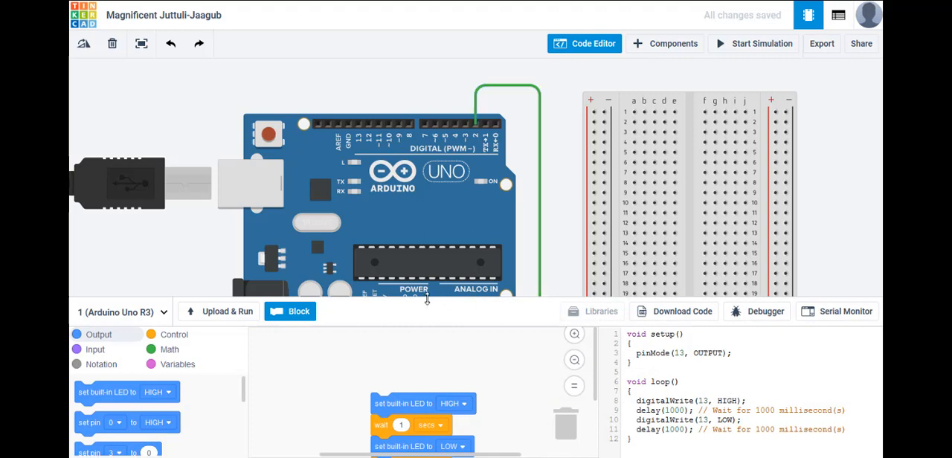
drag(427, 298, 438, 154)
drag(444, 113, 453, 75)
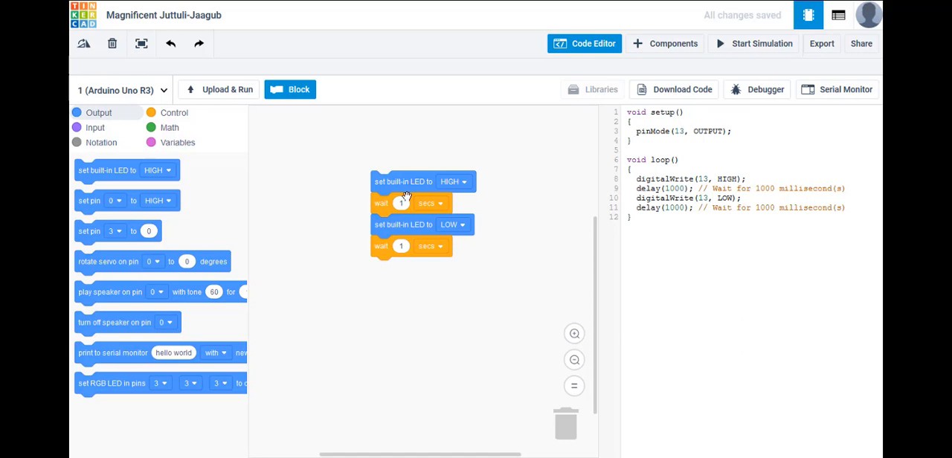
Separate the default blocks and delete the two built-in LED blocks, keeping both 1-second wait blocks with a gap between them.
drag(383, 214, 284, 423)
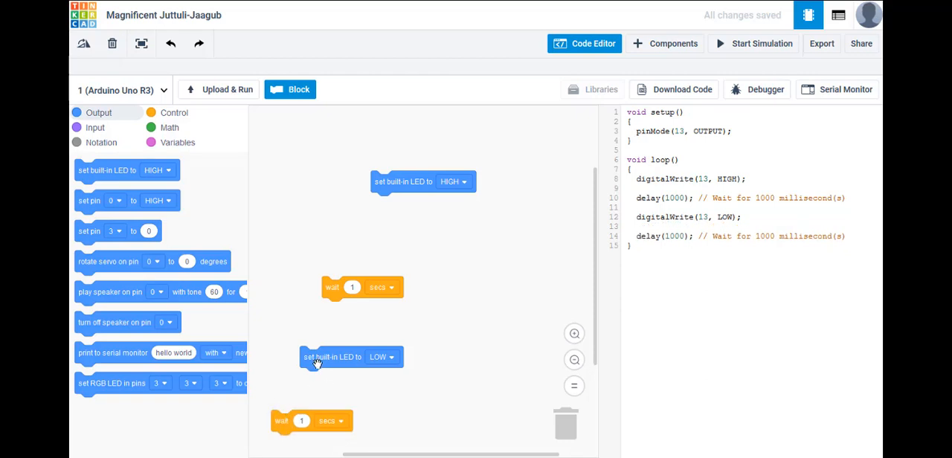
drag(320, 366, 563, 430)
drag(421, 211, 573, 433)
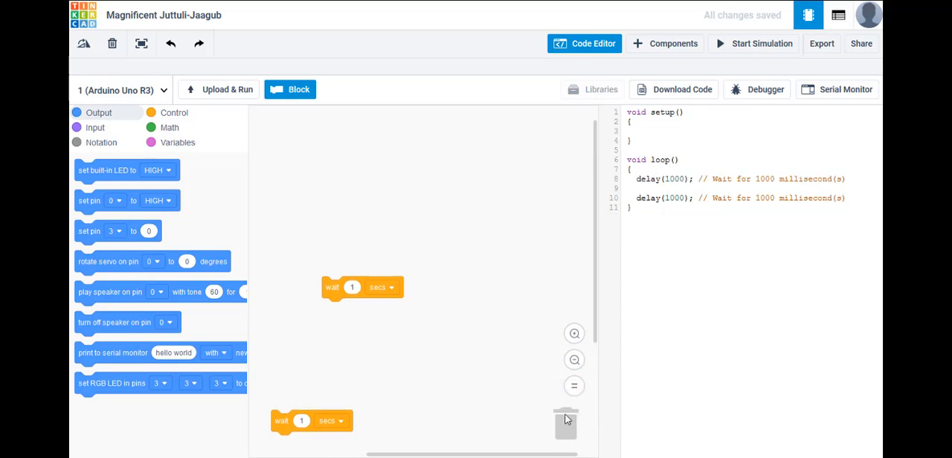
drag(280, 425, 332, 374)
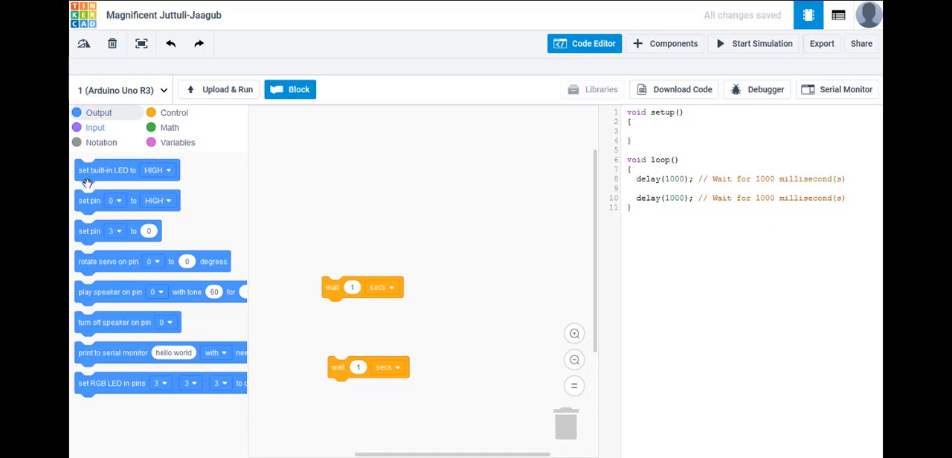
Add two digital set-pin blocks with a HIGH/LOW option and set both of them to pin 2.
drag(88, 208, 332, 215)
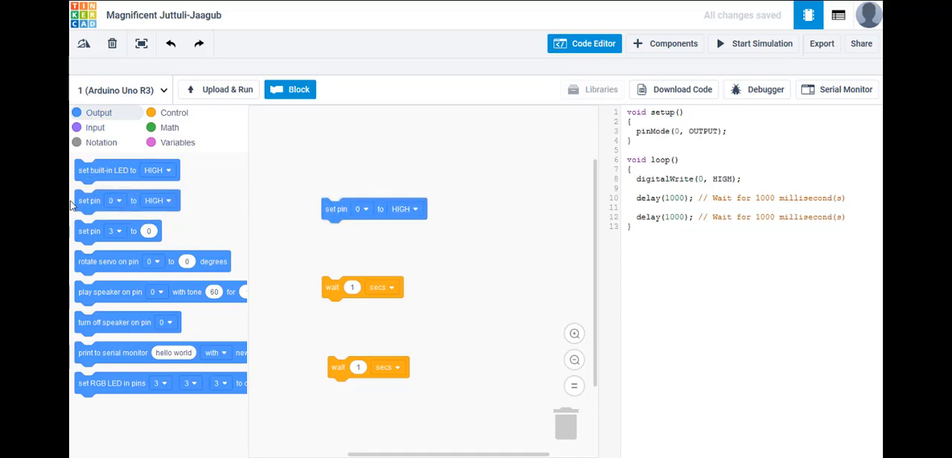
drag(95, 207, 298, 336)
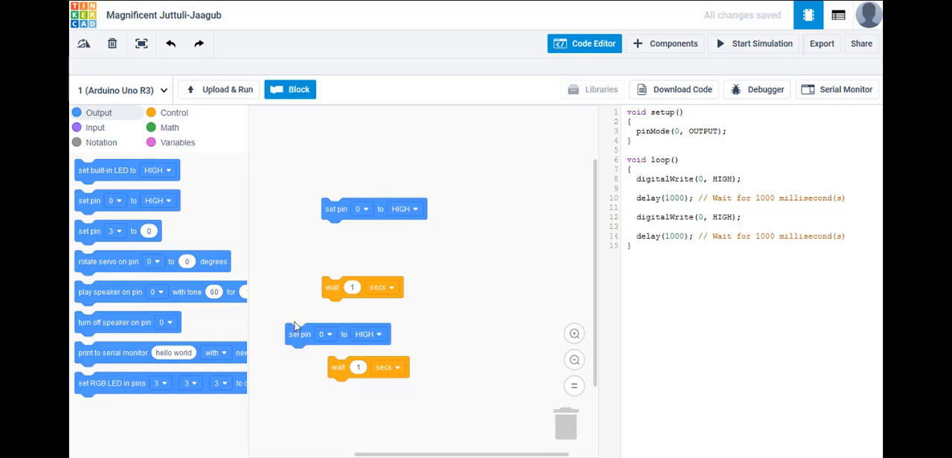
click(367, 211)
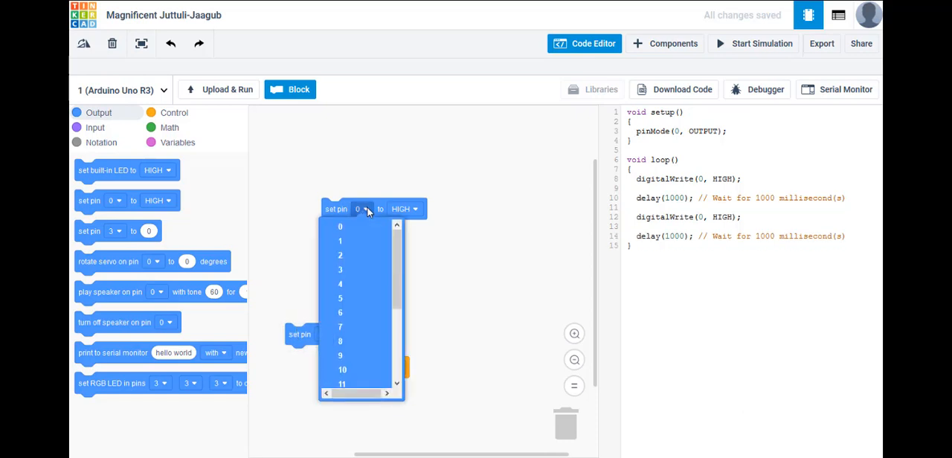
click(343, 268)
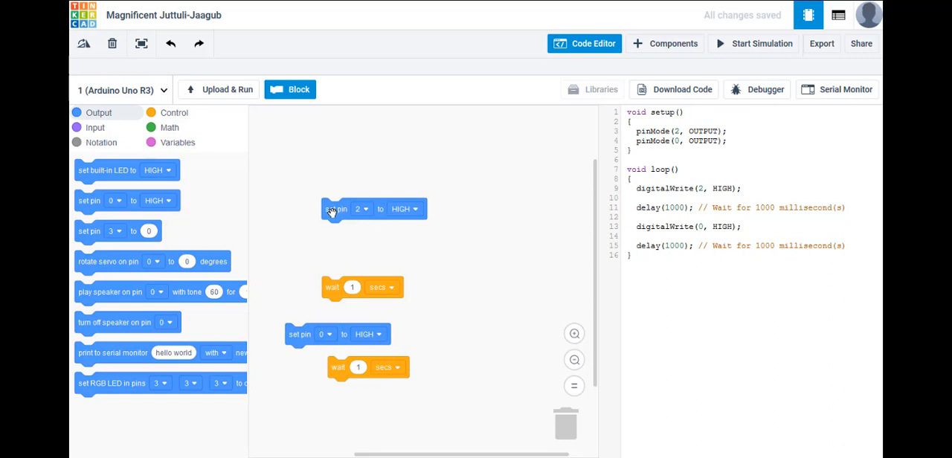
click(324, 334)
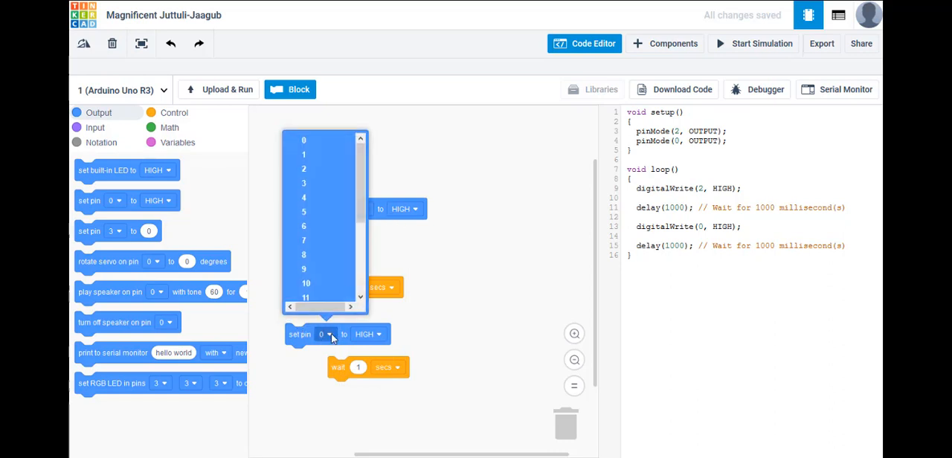
click(312, 169)
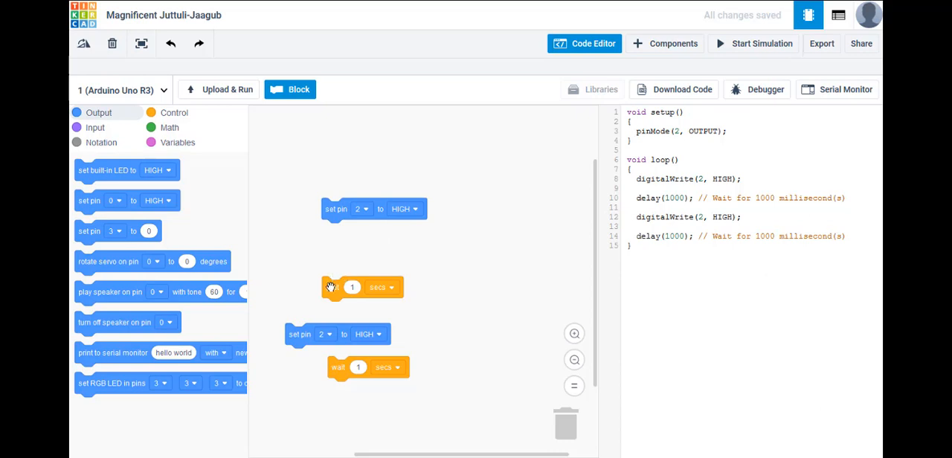
Stack the blocks as set pin 2 HIGH, wait 1 second, set pin 2 LOW, wait 1 second.
drag(331, 287, 334, 242)
drag(313, 330, 342, 256)
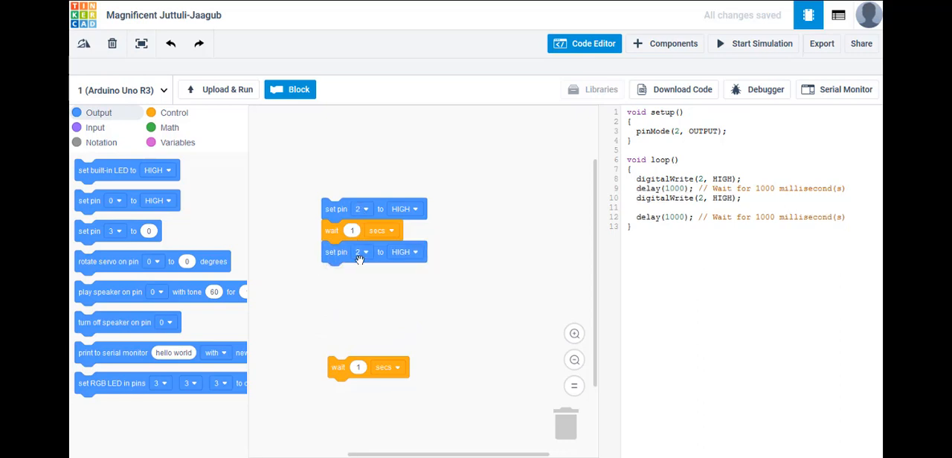
click(417, 253)
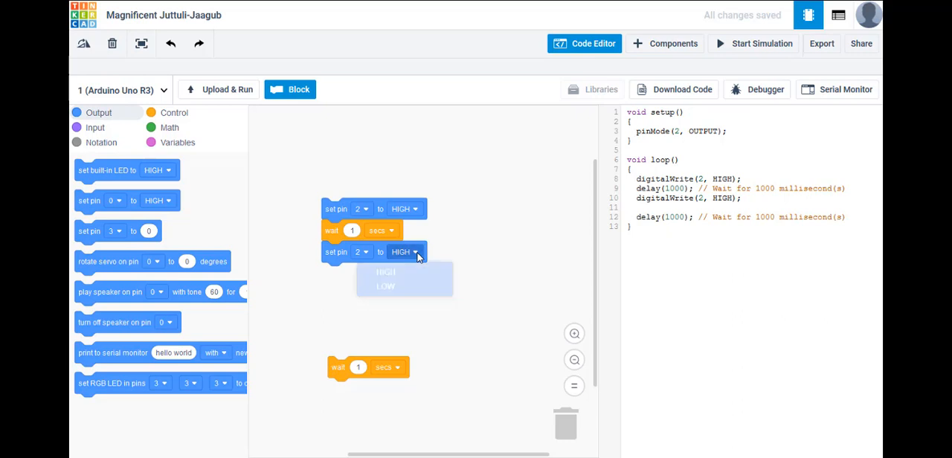
click(393, 297)
drag(337, 368, 335, 281)
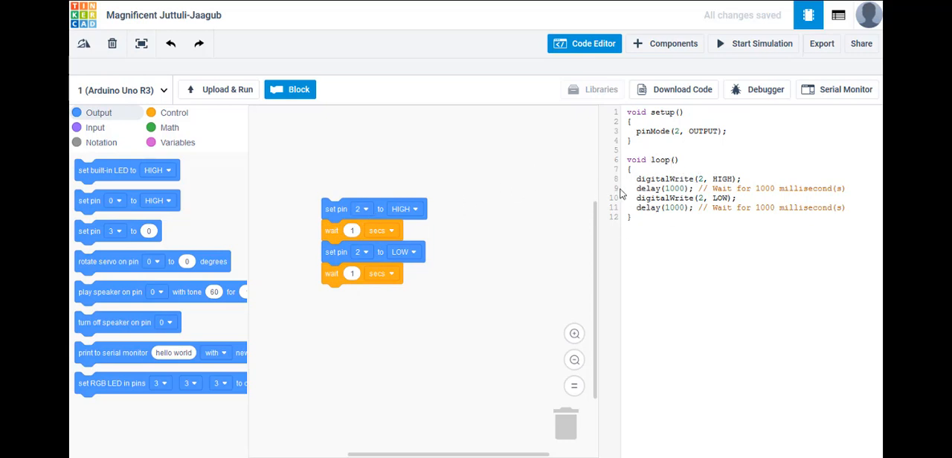
Shrink the code editor to show the circuit alongside the block stack, and run and stop the simulation to check the LED.
drag(367, 83, 348, 330)
scroll(187, 238, down, 2)
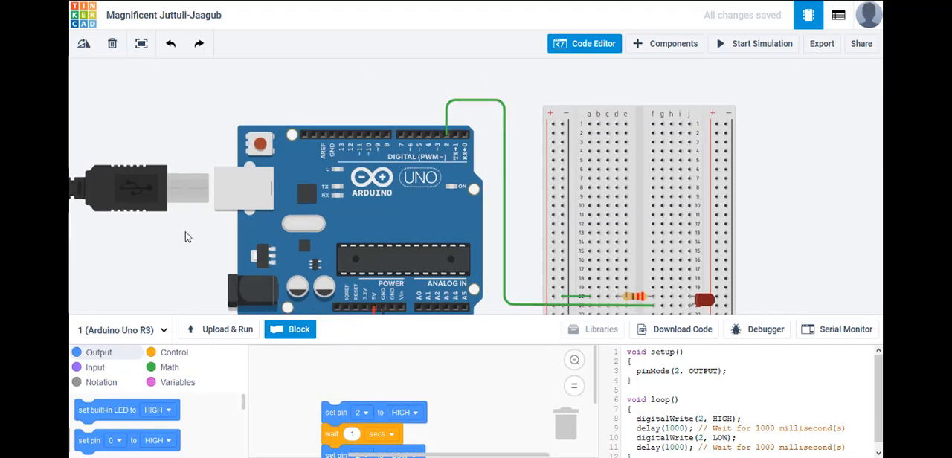
scroll(188, 240, down, 1)
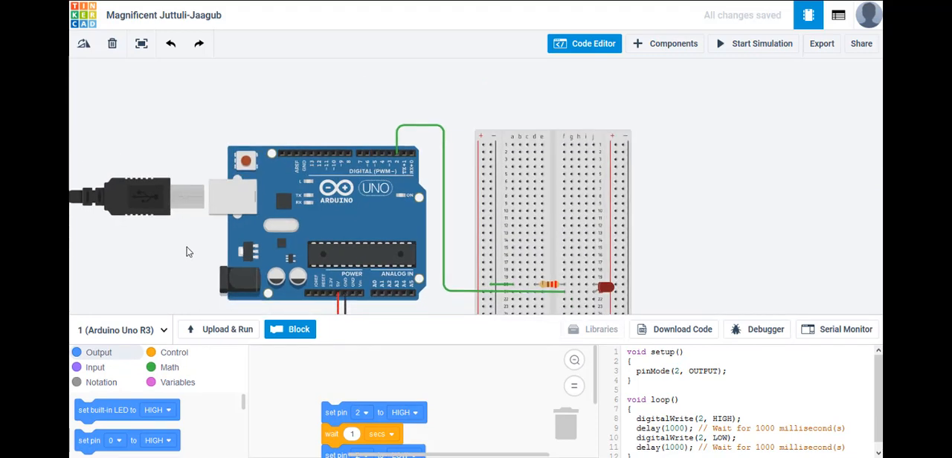
drag(189, 251, 199, 183)
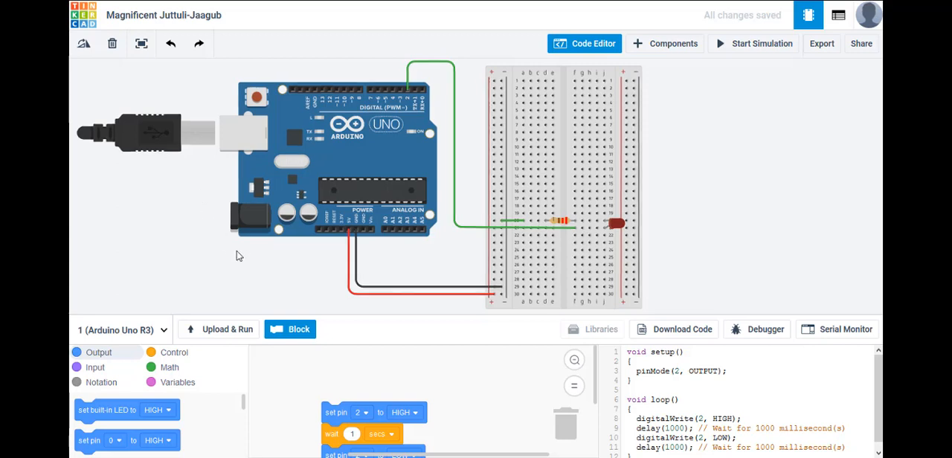
scroll(426, 394, down, 2)
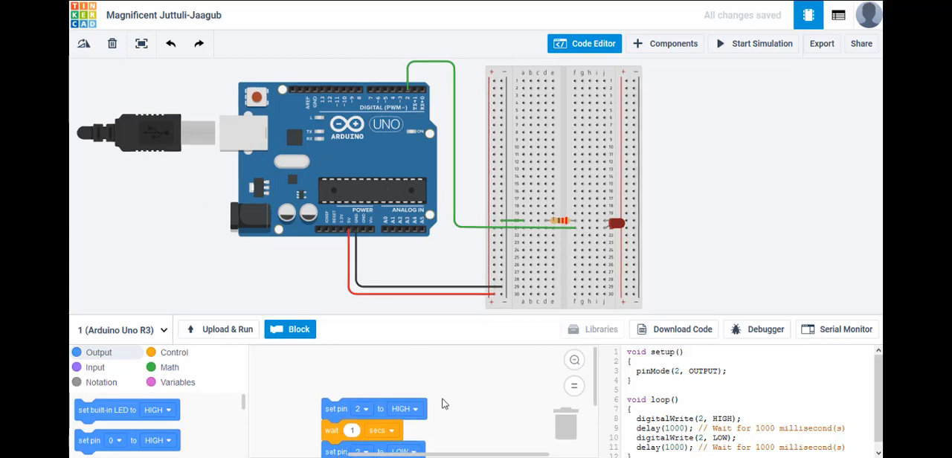
scroll(447, 403, down, 4)
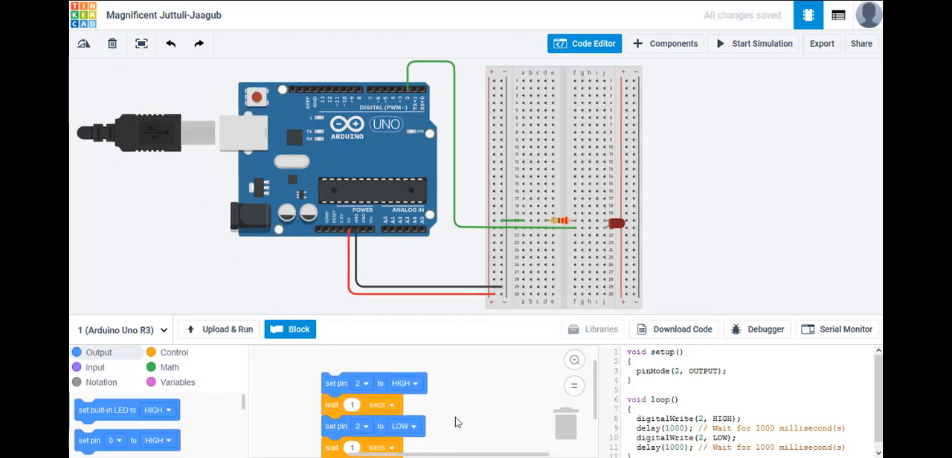
drag(459, 407, 479, 404)
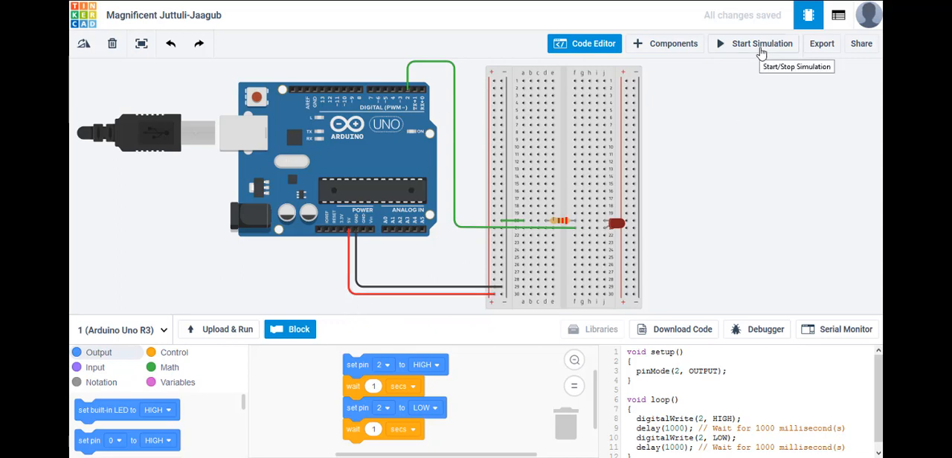
click(220, 334)
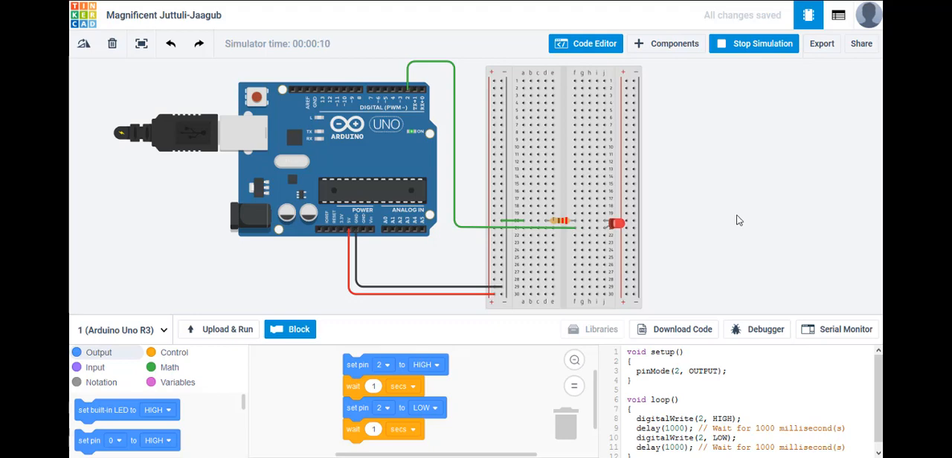
click(750, 55)
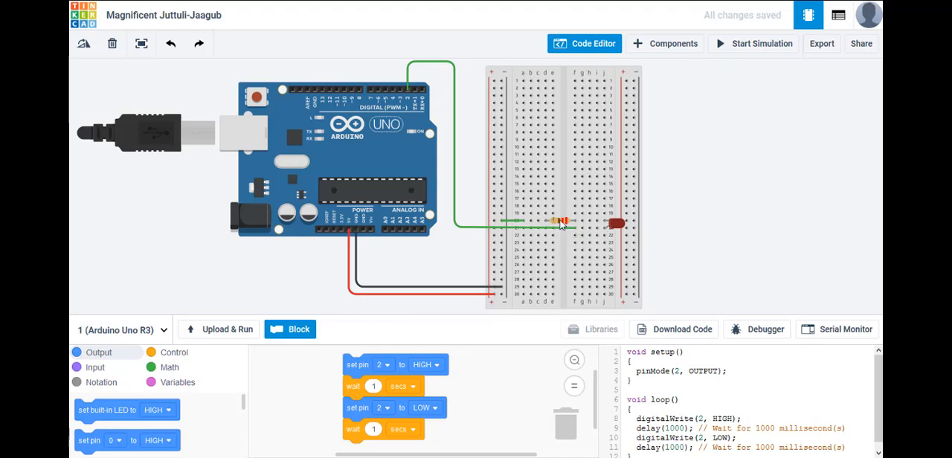
Move the resistor off the breadboard, bridge holes f20 and e20 with a wire in its place, and start the simulation.
drag(562, 225, 717, 151)
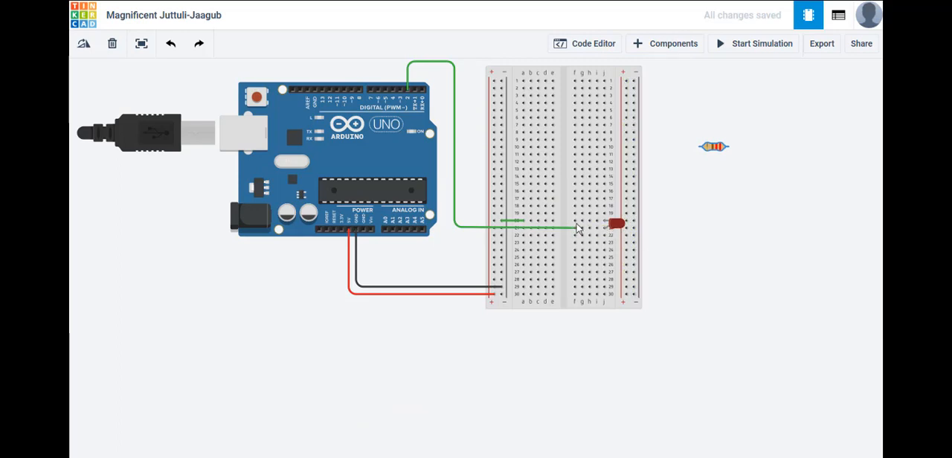
drag(575, 223, 553, 221)
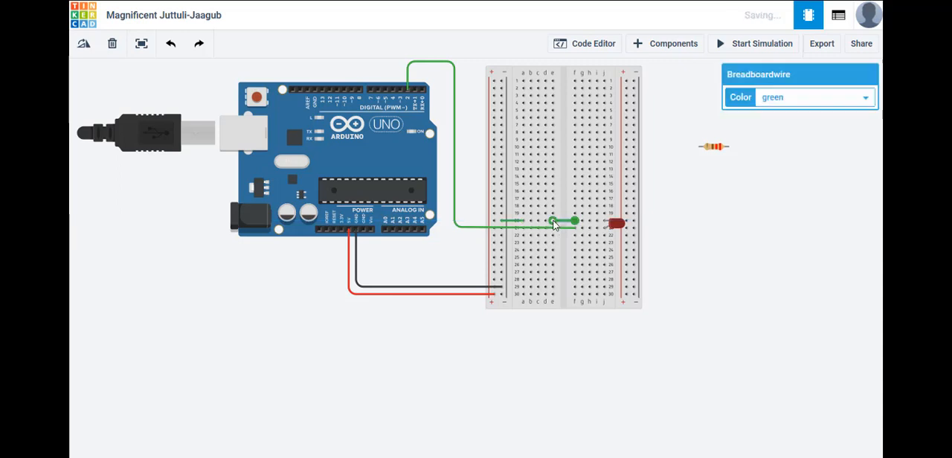
click(717, 248)
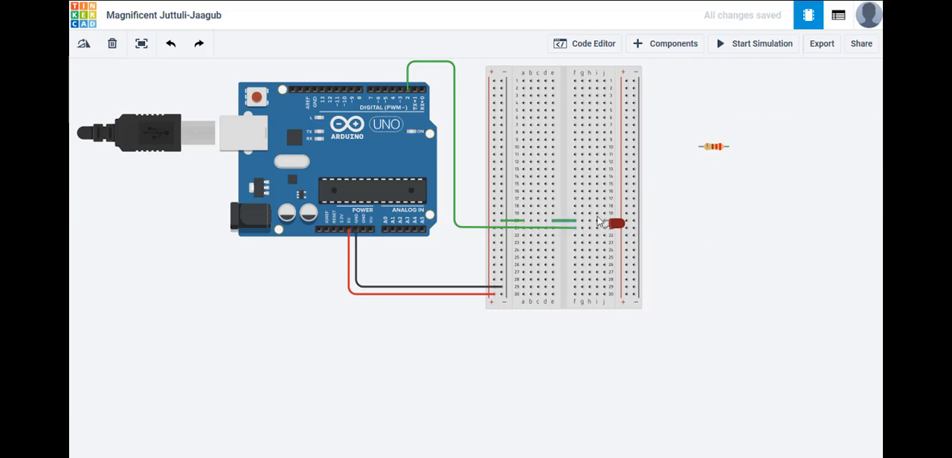
click(741, 46)
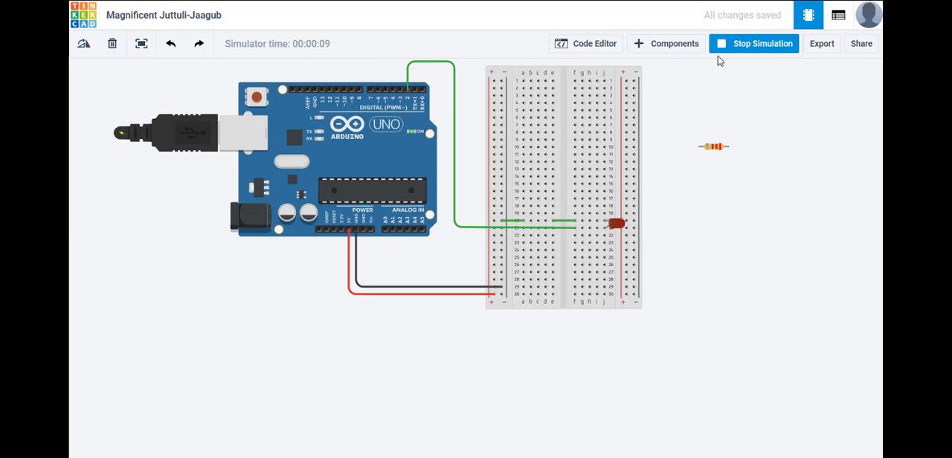
Stop the simulation, reopen the code editor and set the wait after the pin 2 HIGH block to 10 seconds.
click(748, 49)
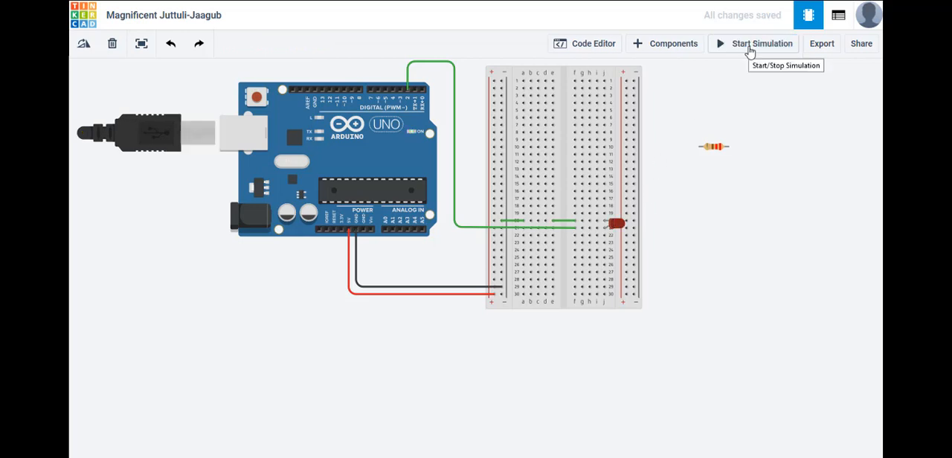
click(595, 46)
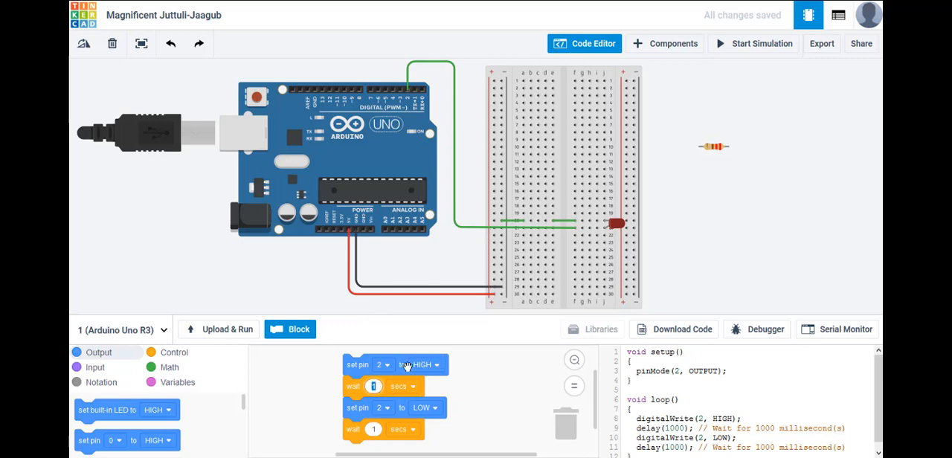
text(10)
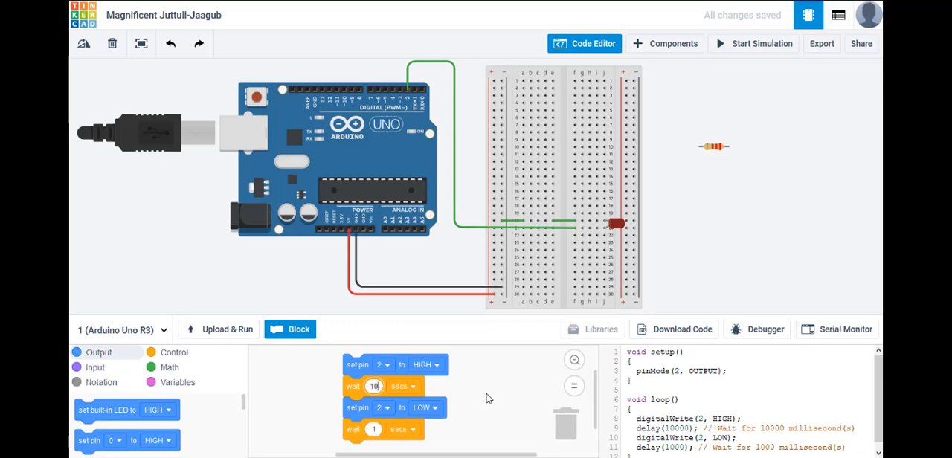
Run the simulation without the resistor, inspect the warning on the lit LED, and stop the simulation.
click(761, 49)
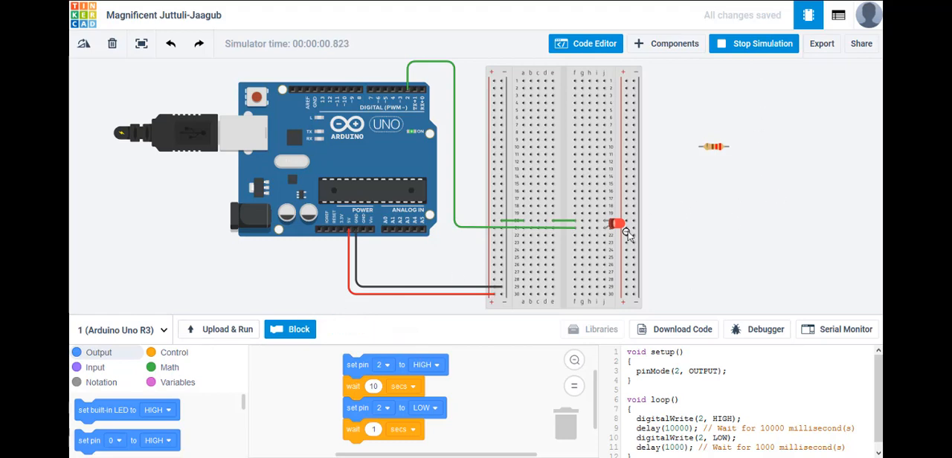
mouse_move(622, 231)
click(747, 49)
Replace the wire between breadboard holes e20 and f20 with the 220 Ω resistor, and run and stop the simulation.
click(561, 219)
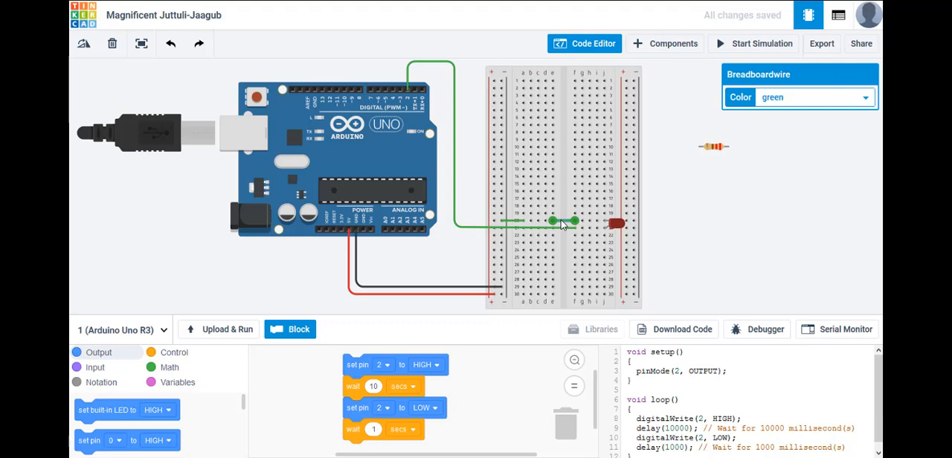
key(Delete)
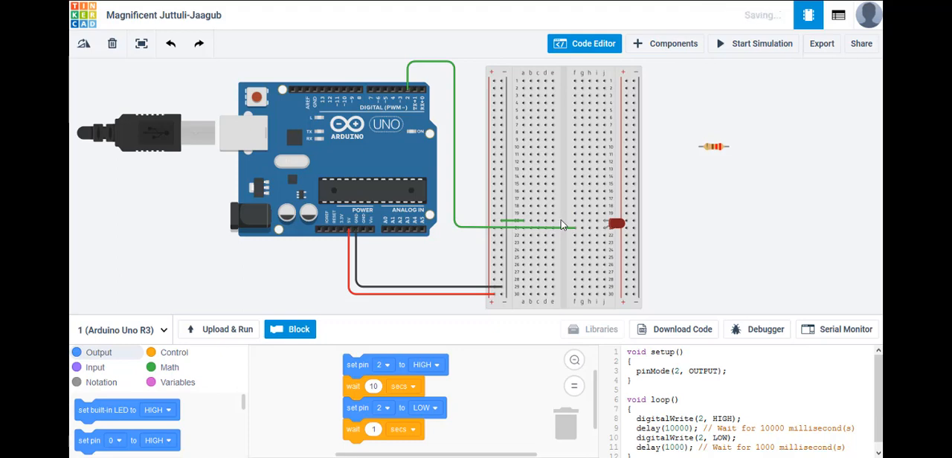
click(715, 148)
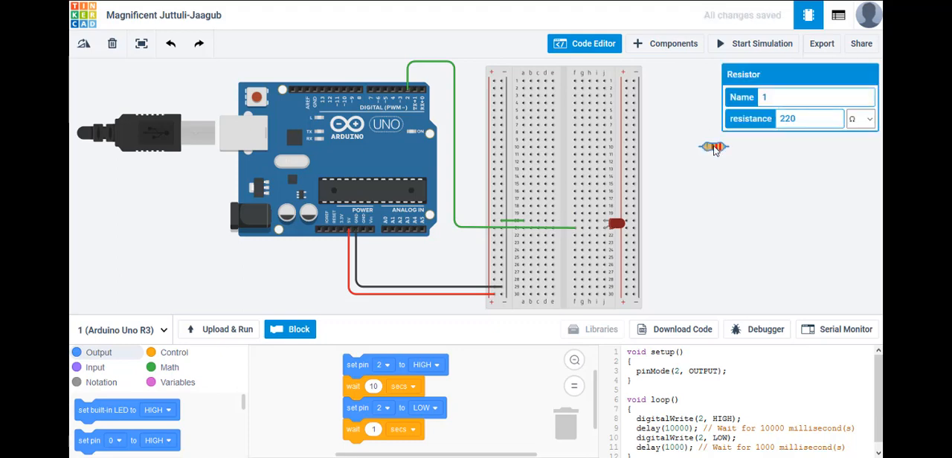
drag(715, 150, 569, 220)
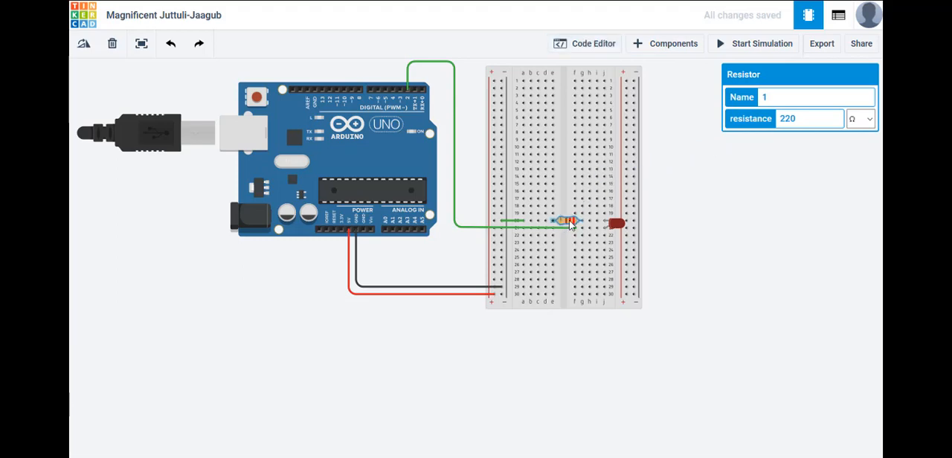
click(710, 216)
click(746, 46)
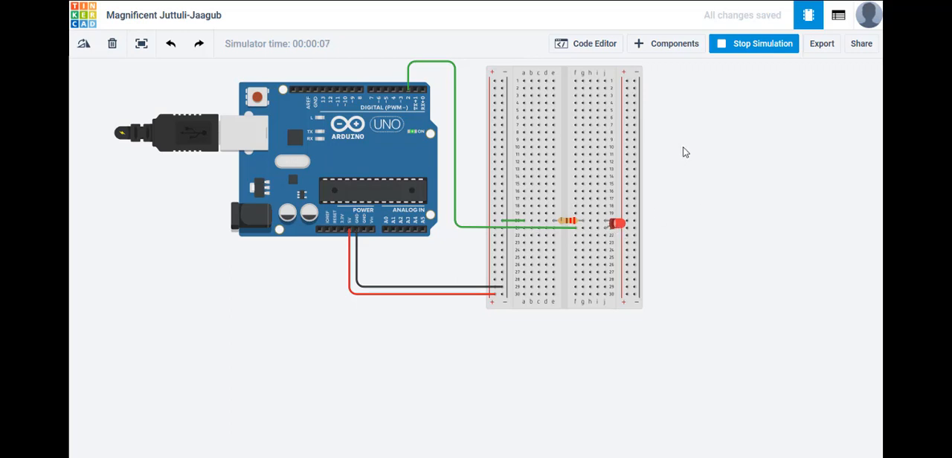
click(749, 43)
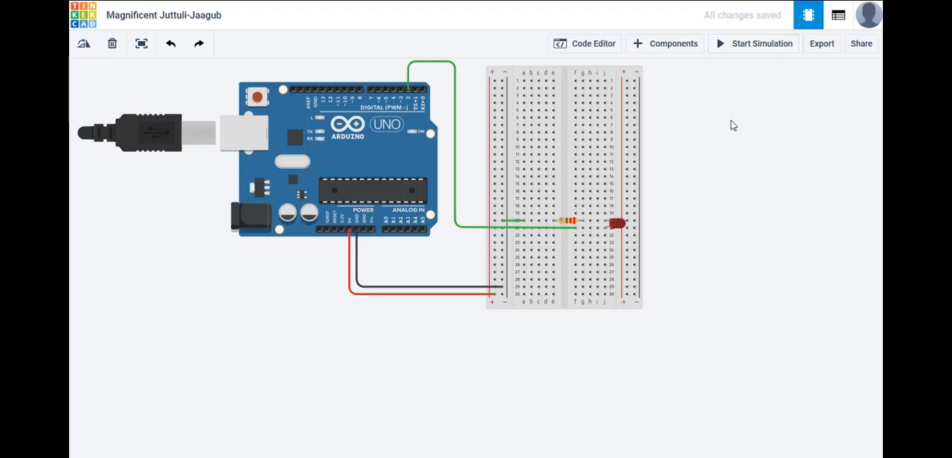
Open and enlarge the component library, and browse the basic components and the full component collection.
click(674, 45)
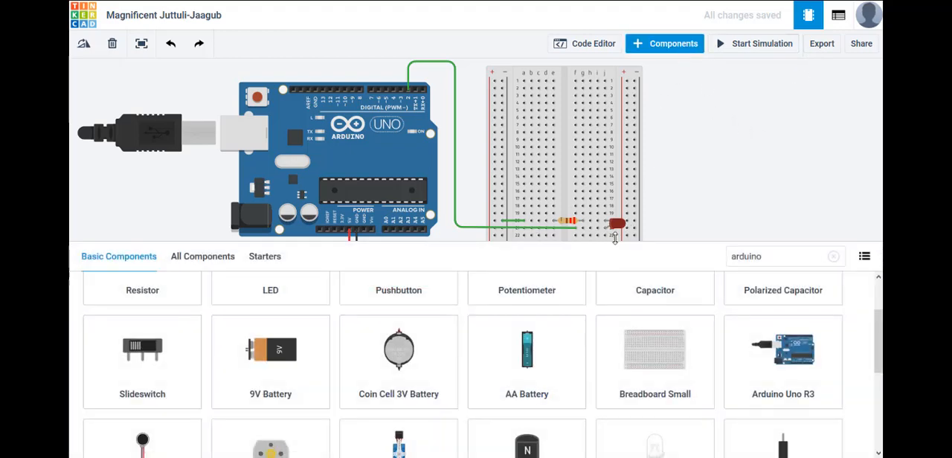
drag(615, 239, 628, 95)
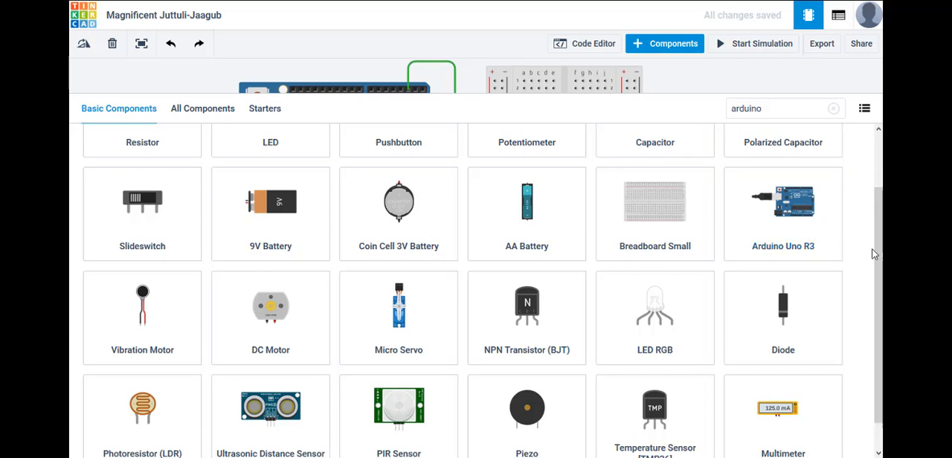
scroll(873, 254, up, 1)
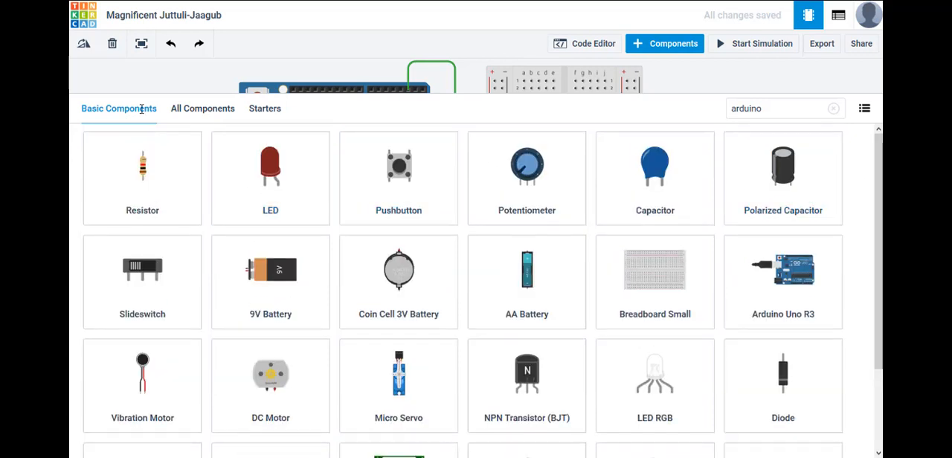
click(206, 111)
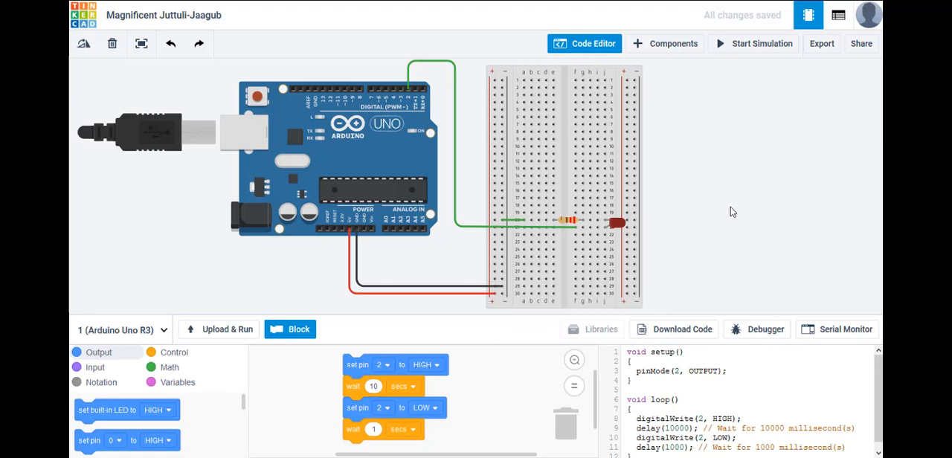
Hide the code editor, fit the circuit to the view, and check the component list before returning to the circuit.
click(601, 48)
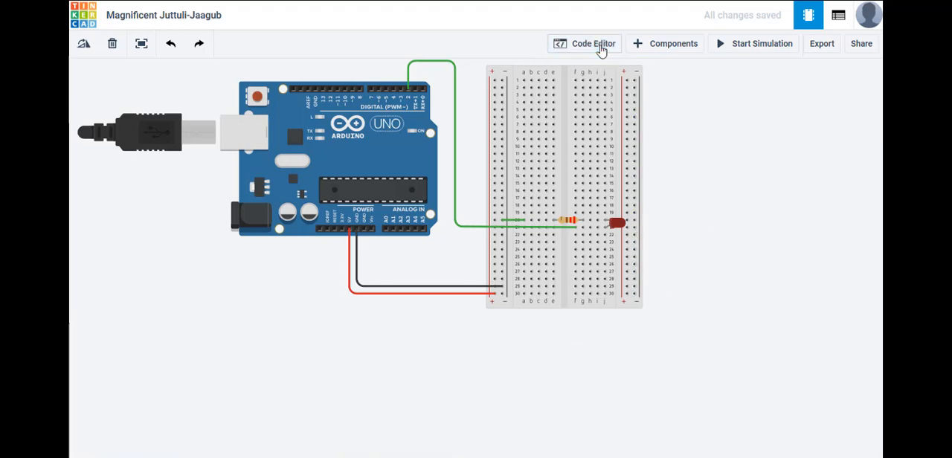
click(143, 49)
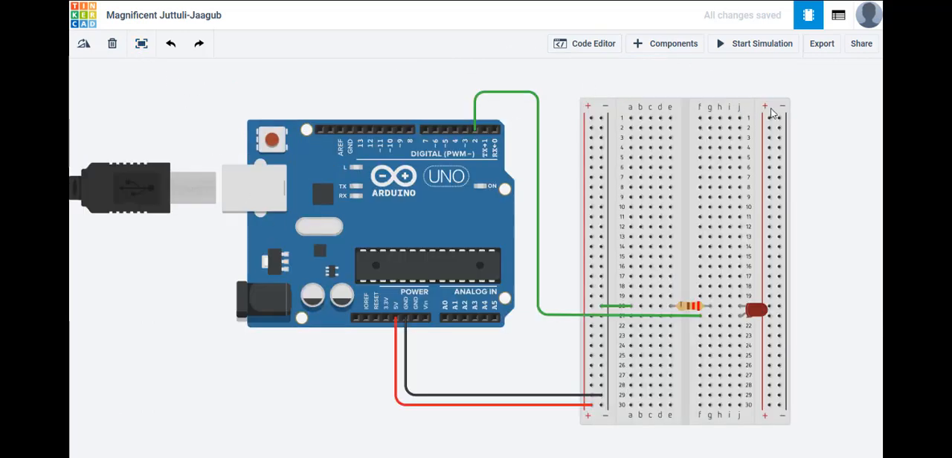
click(835, 15)
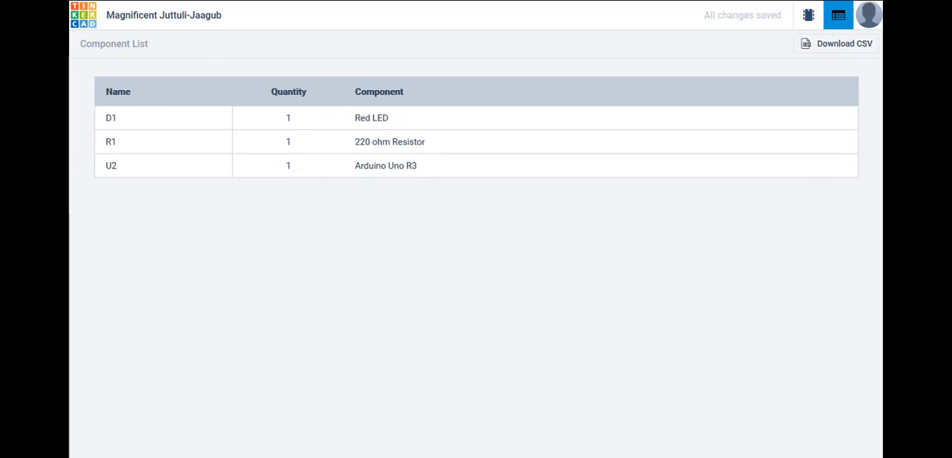
click(810, 17)
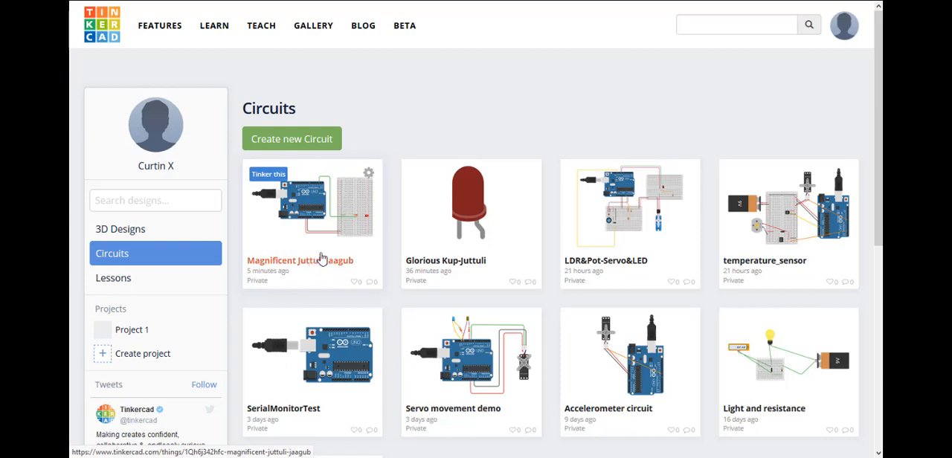
Rename the Magnificent Juttuli-Jaagub design as Circuit 1 in its properties on the circuits dashboard and save the changes.
click(370, 178)
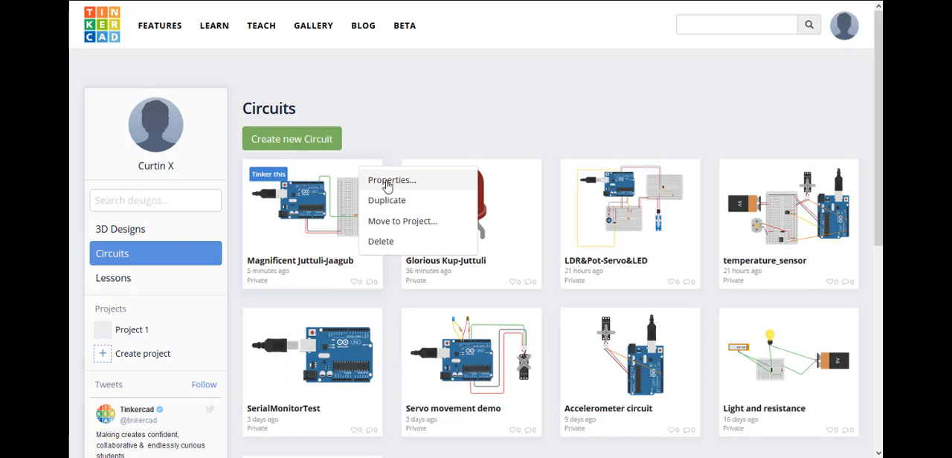
click(388, 182)
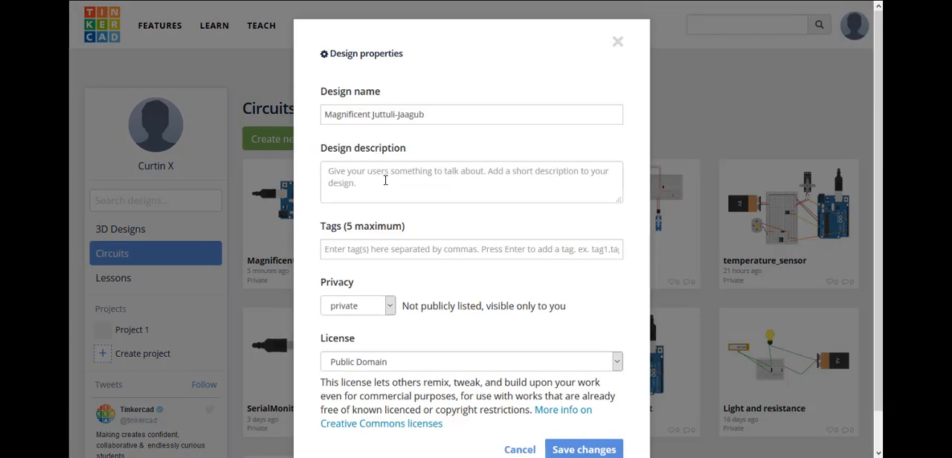
triple_click(444, 115)
text(Circuit 1)
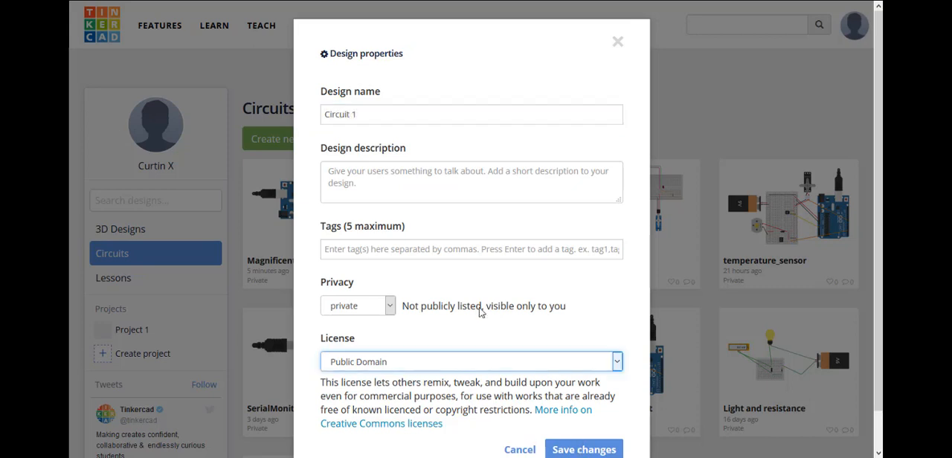
click(568, 450)
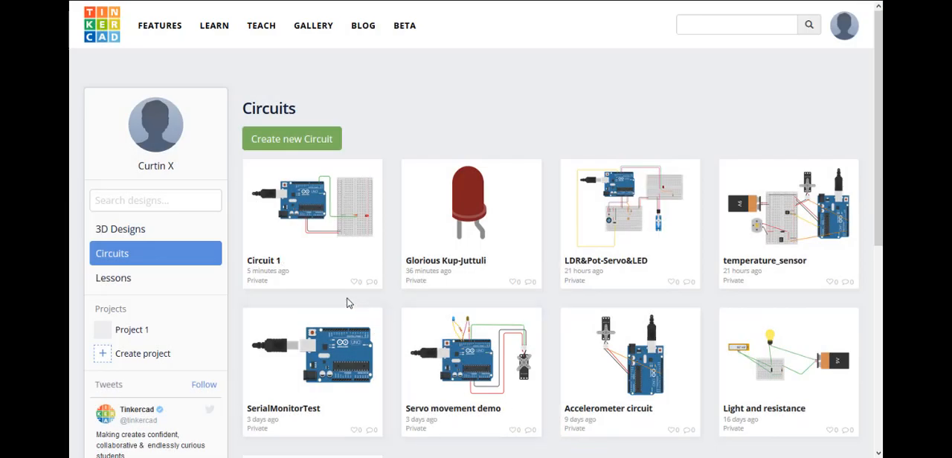
Open Circuit 1 for editing from the dashboard and return to the circuits dashboard.
mouse_move(340, 276)
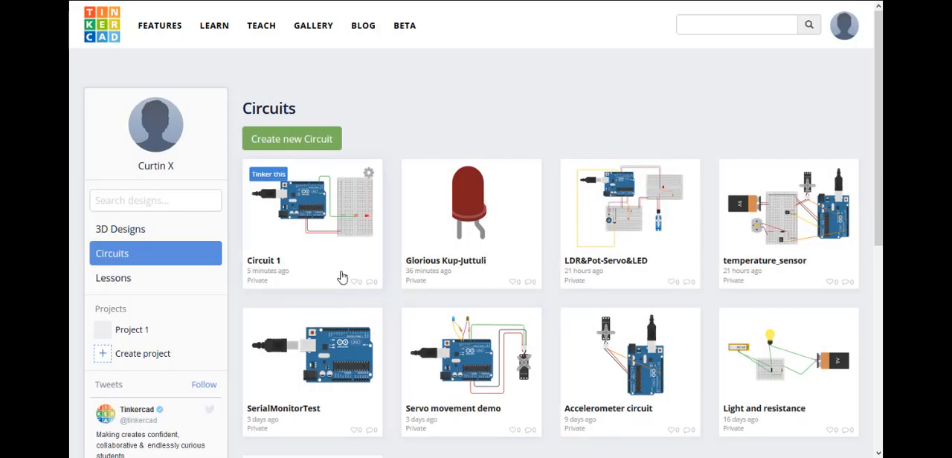
click(270, 175)
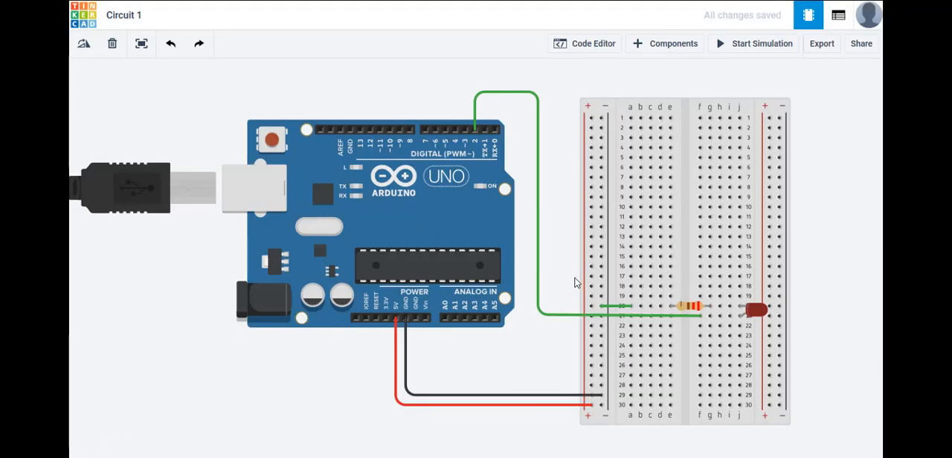
click(83, 18)
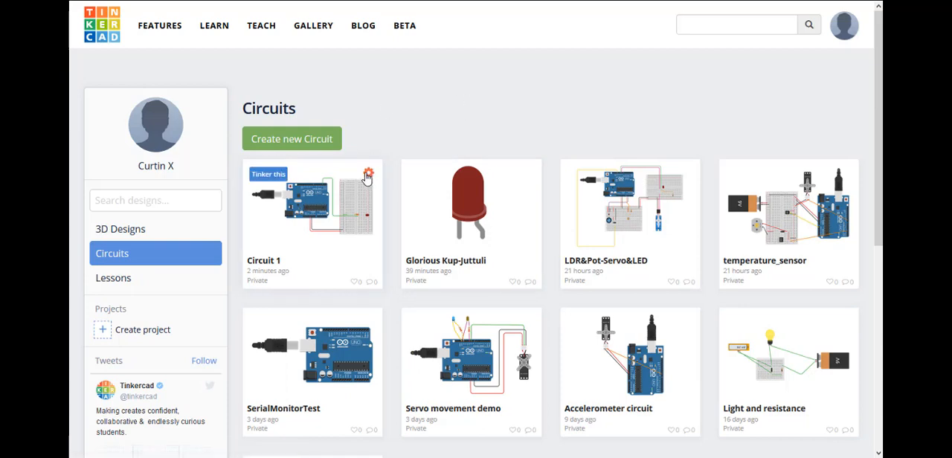
Duplicate Circuit 1 on the circuits dashboard and open the details of the original circuit.
click(368, 176)
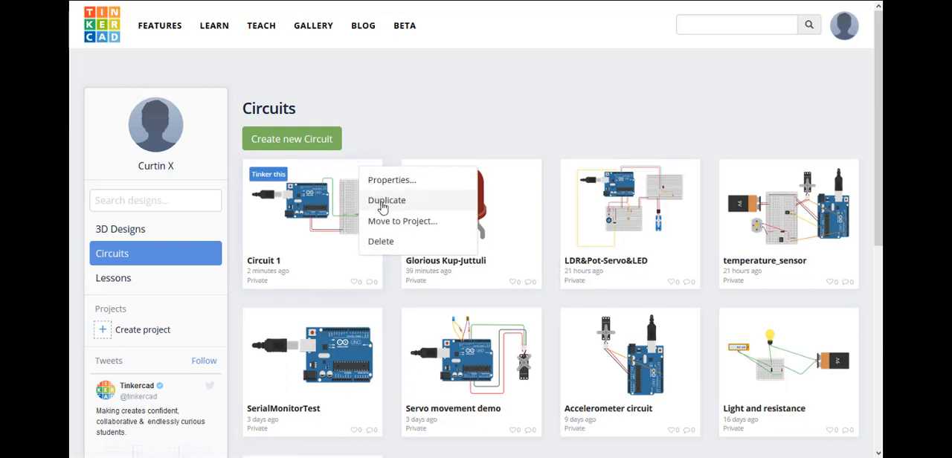
click(382, 208)
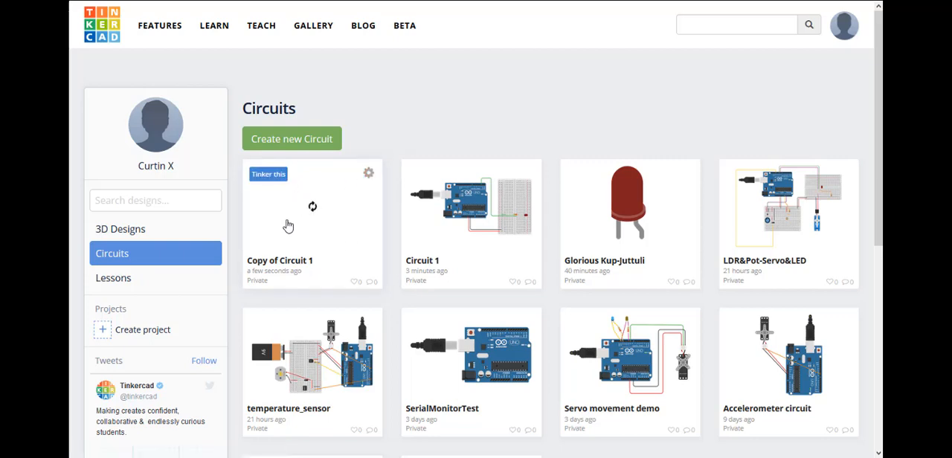
click(433, 264)
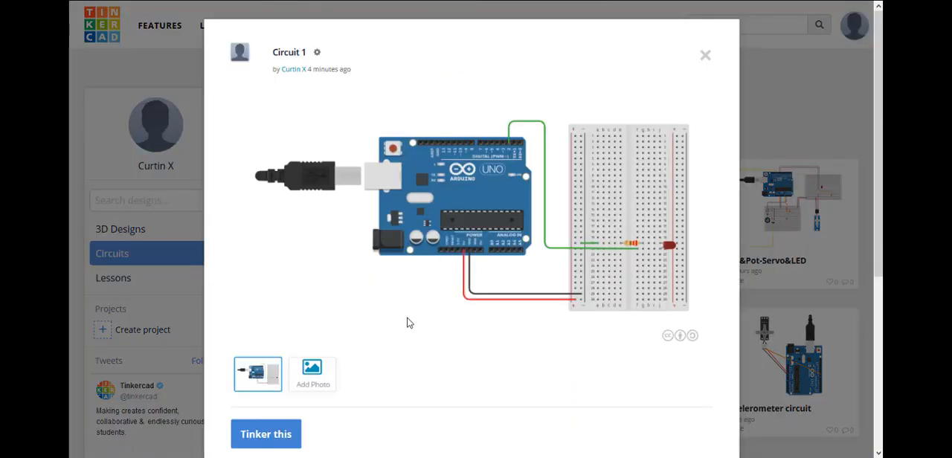